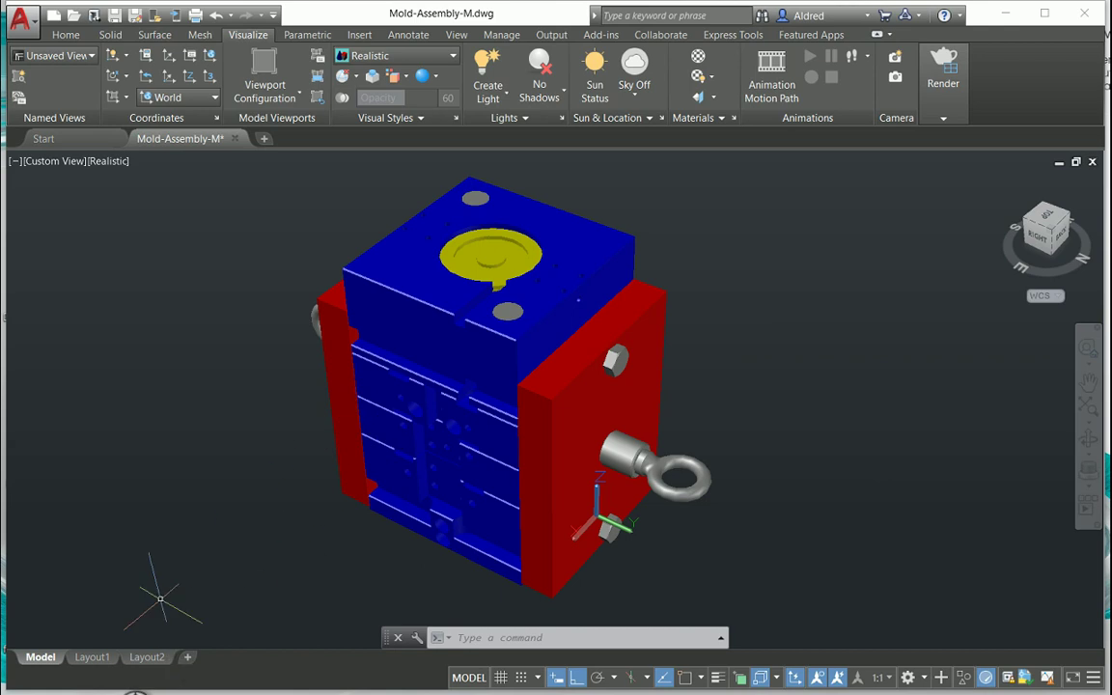
On Layout1, erase the paper-space viewport showing the 3D mold
click(94, 657)
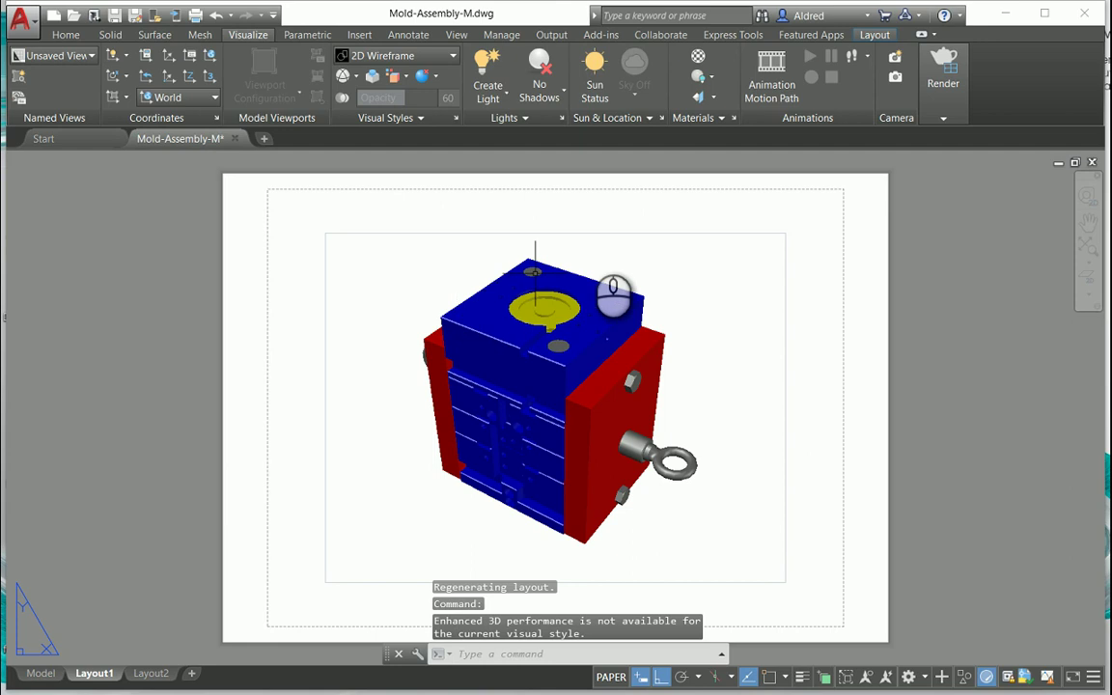
click(797, 376)
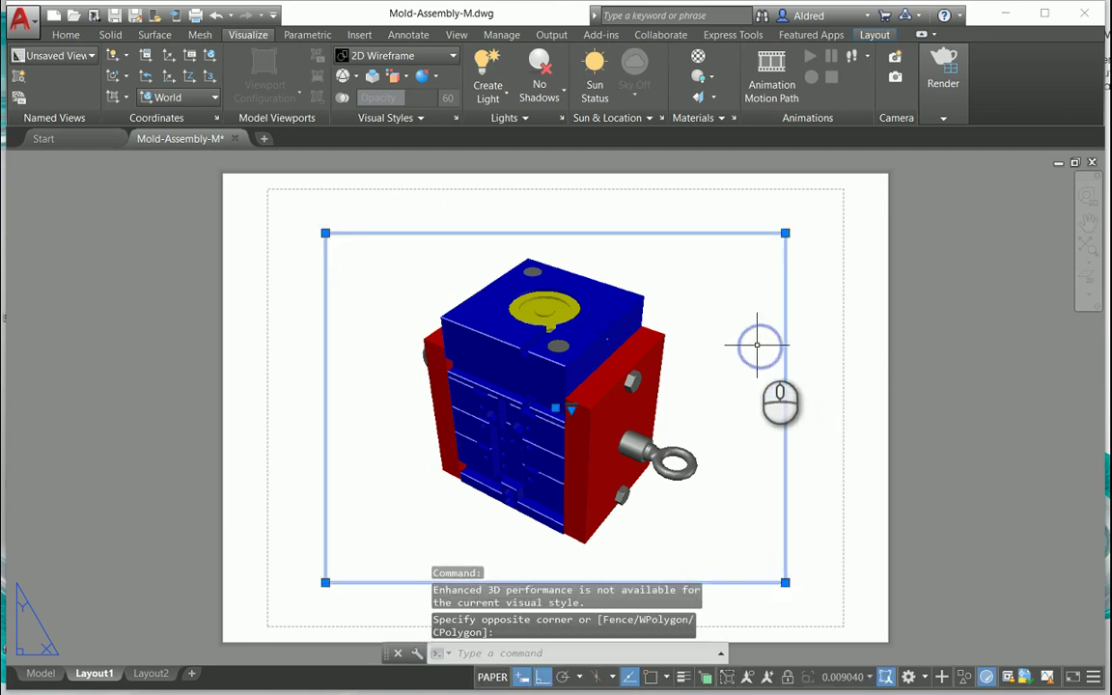
key(Delete)
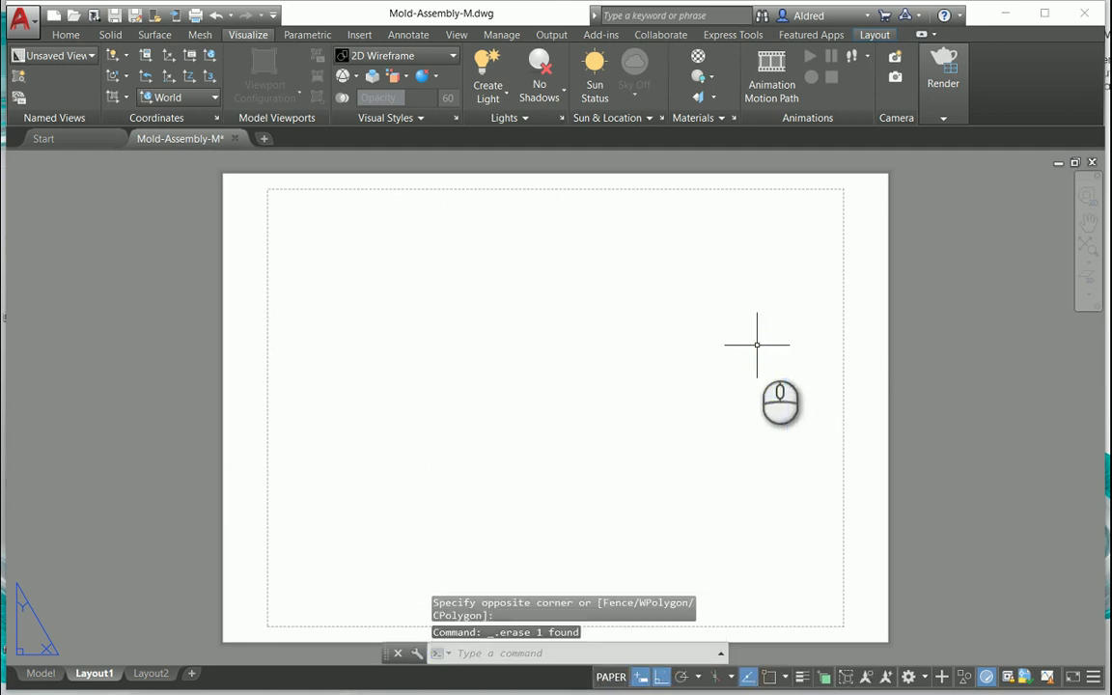
click(881, 35)
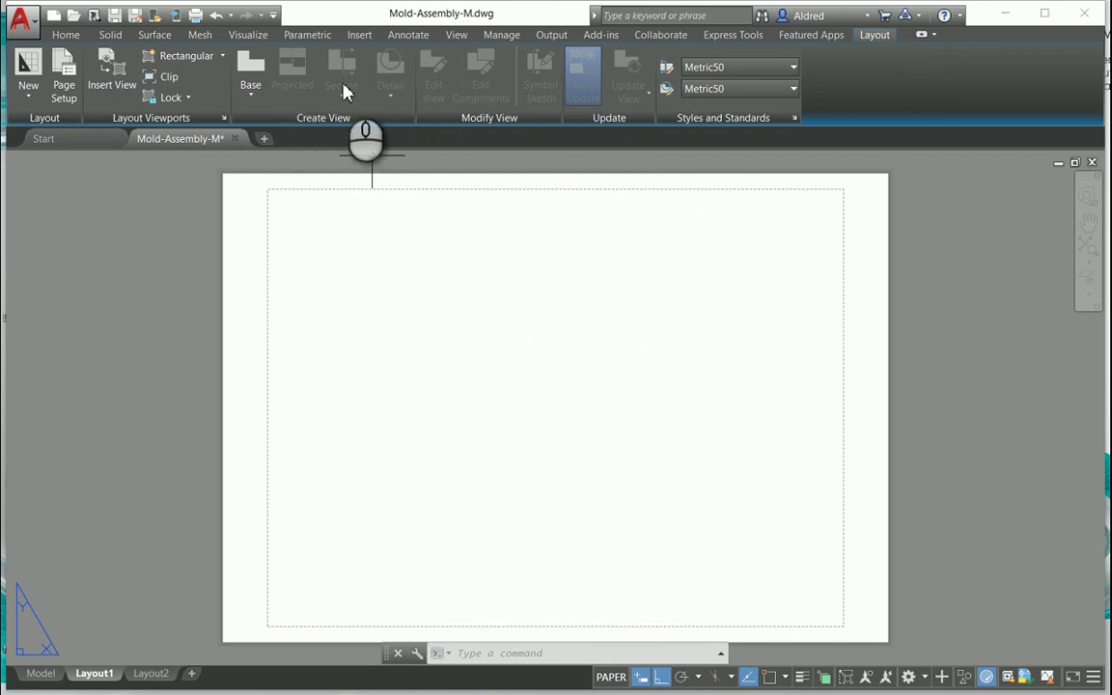
Start a new base view sourced From Model Space
click(253, 97)
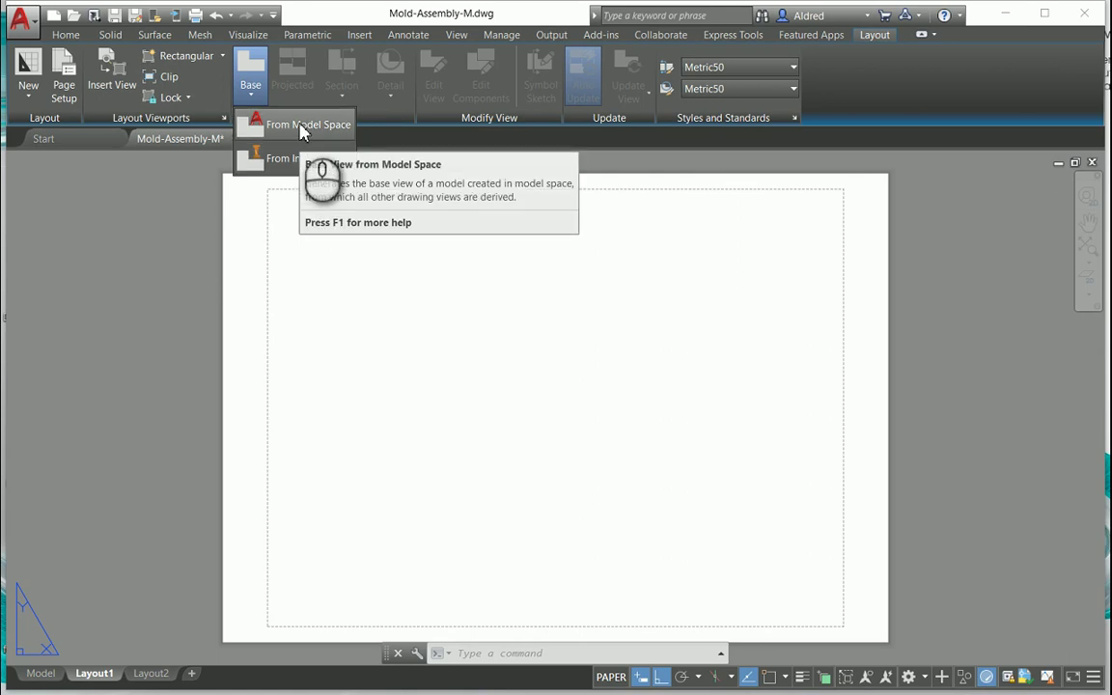
click(303, 130)
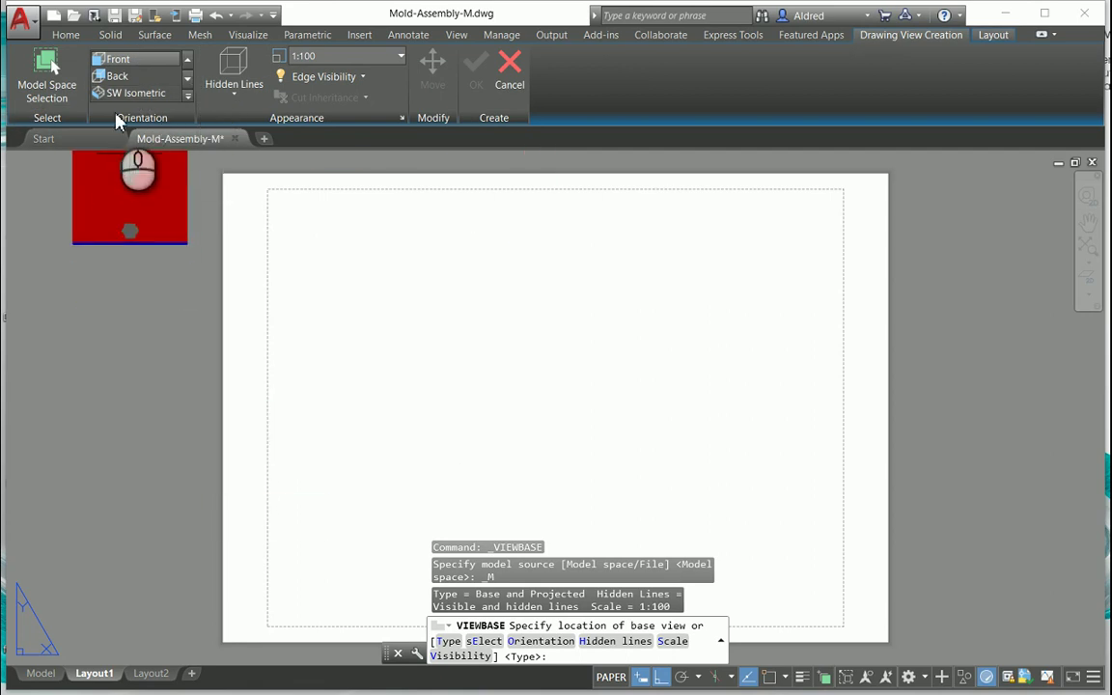
Preview Back, SW Isometric, Current, Top and Bottom orientations, then settle on Front
click(117, 75)
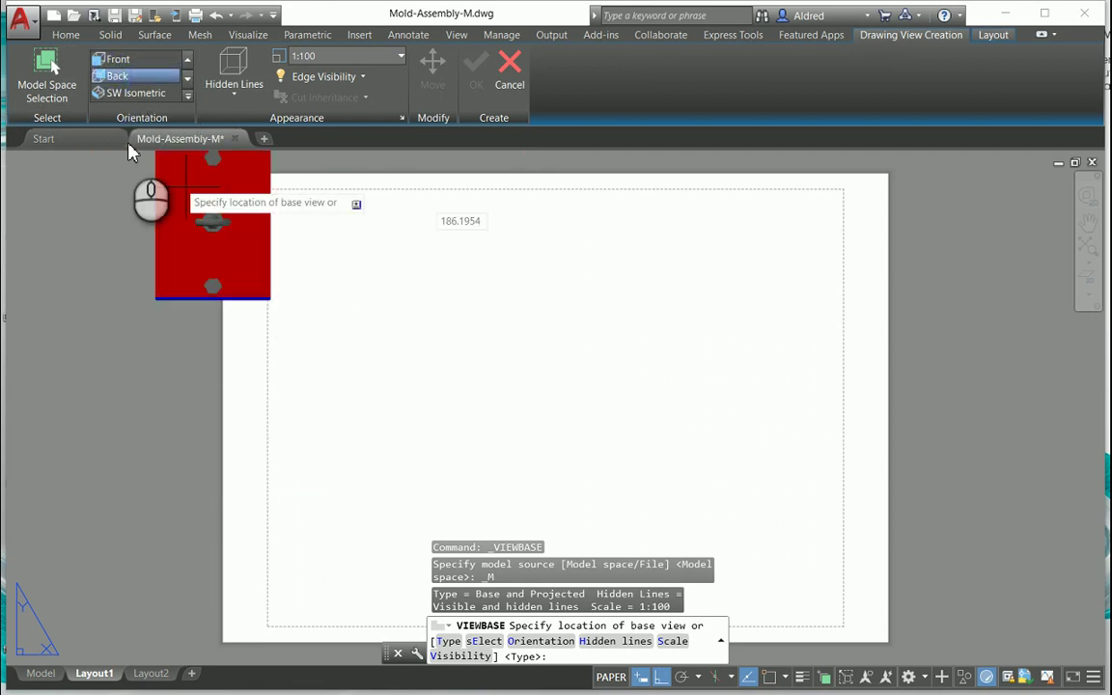
click(141, 93)
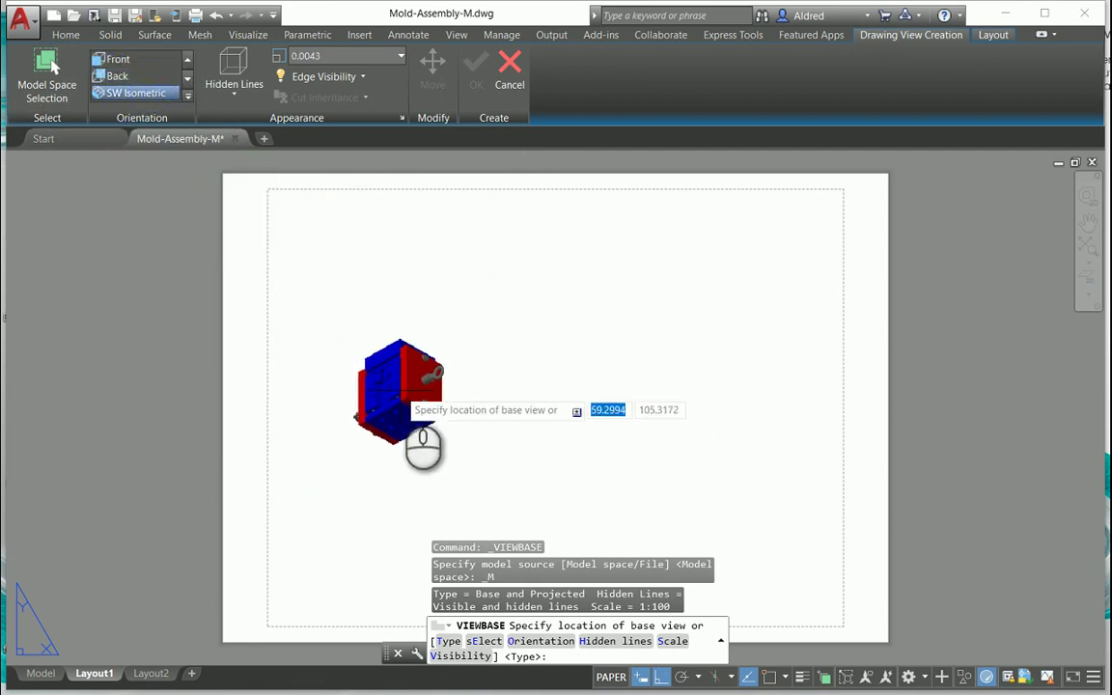
click(188, 61)
click(188, 61)
click(128, 57)
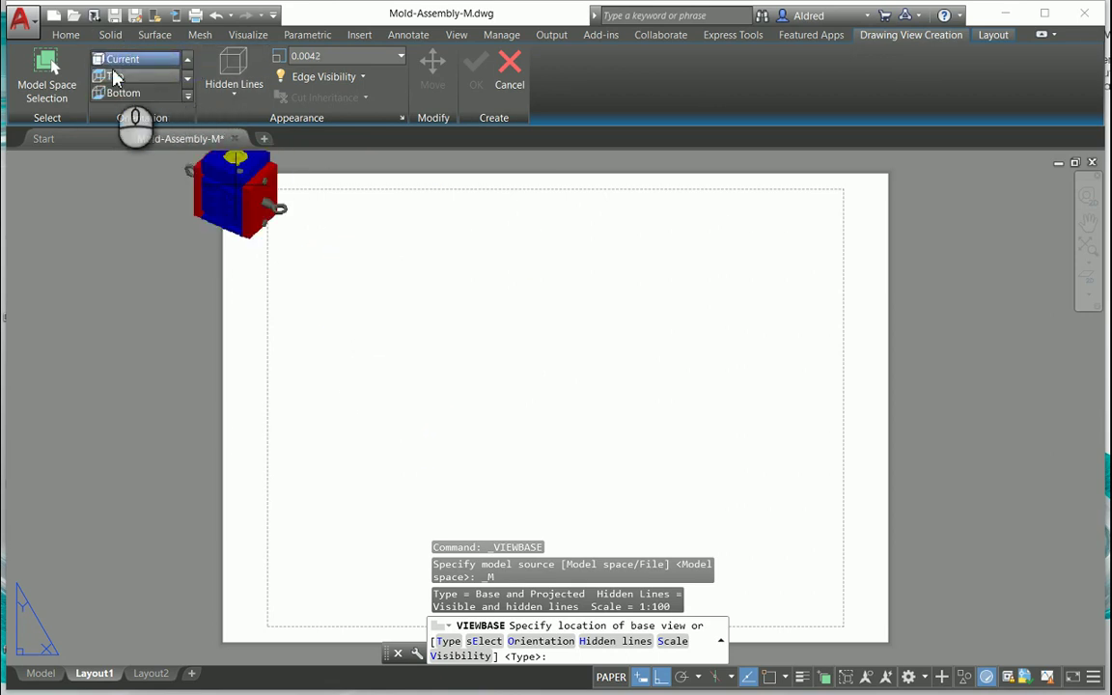
click(114, 77)
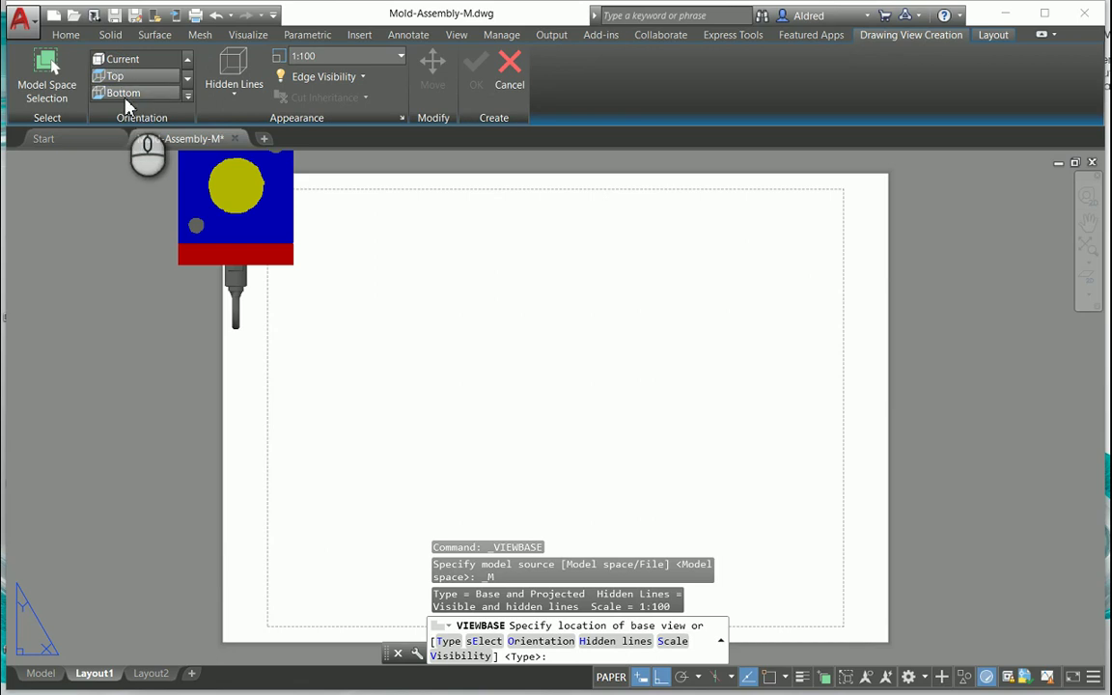
click(121, 93)
click(118, 93)
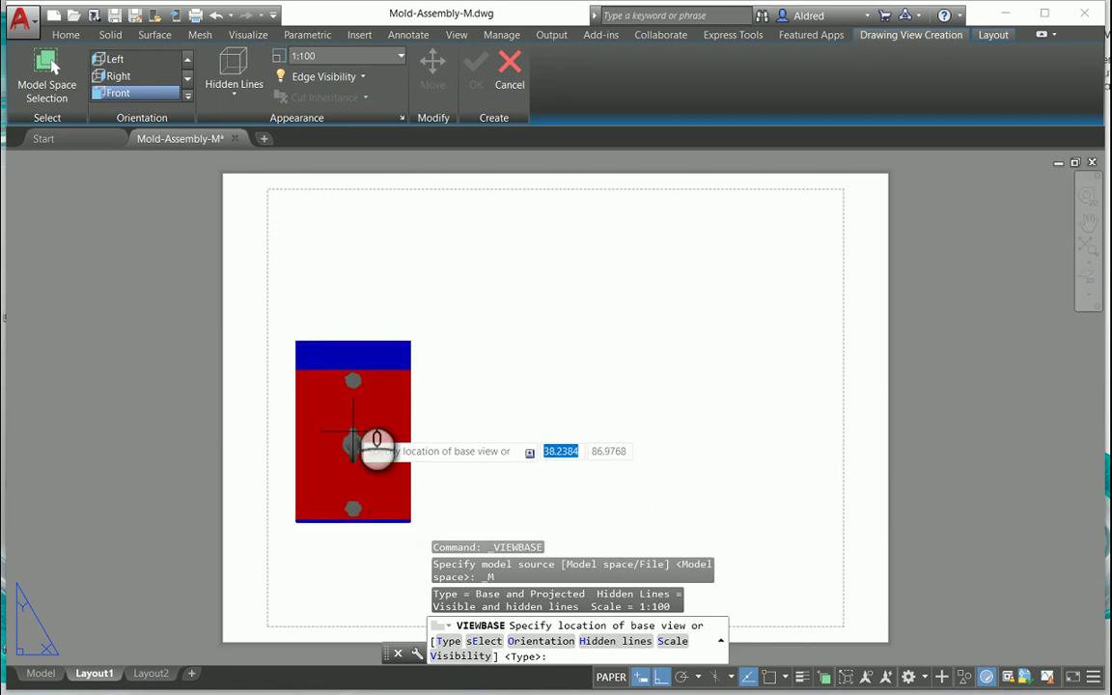
Show visible lines only, keep scale 1:100 after trying 1:50, and place the Front view lower-left
click(246, 96)
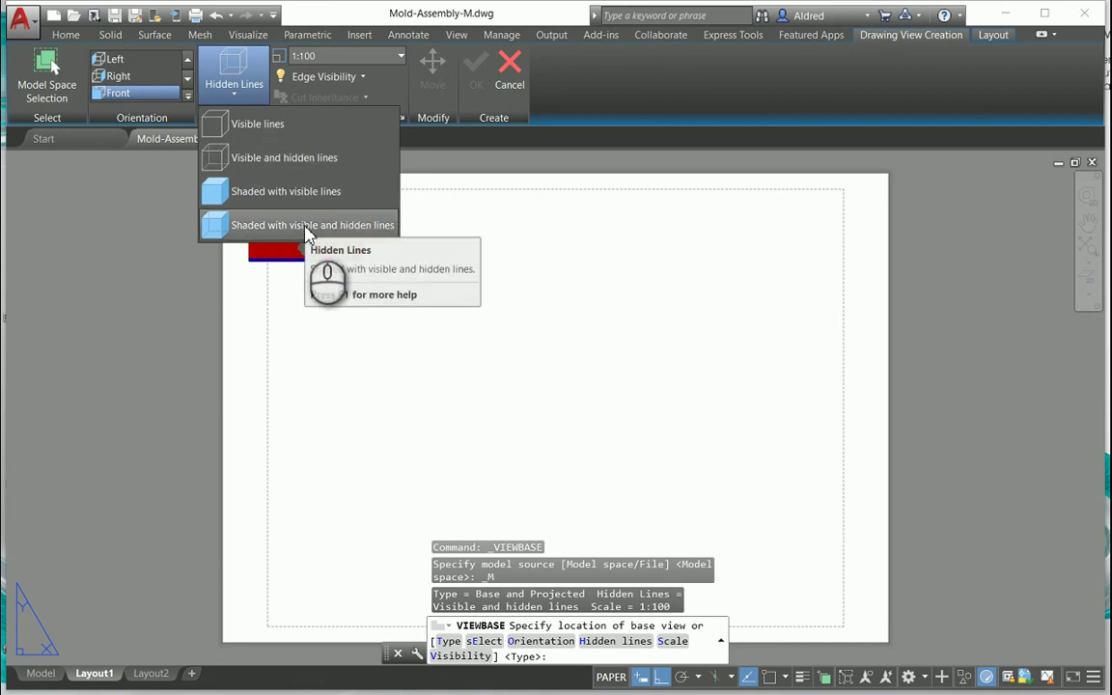
click(286, 125)
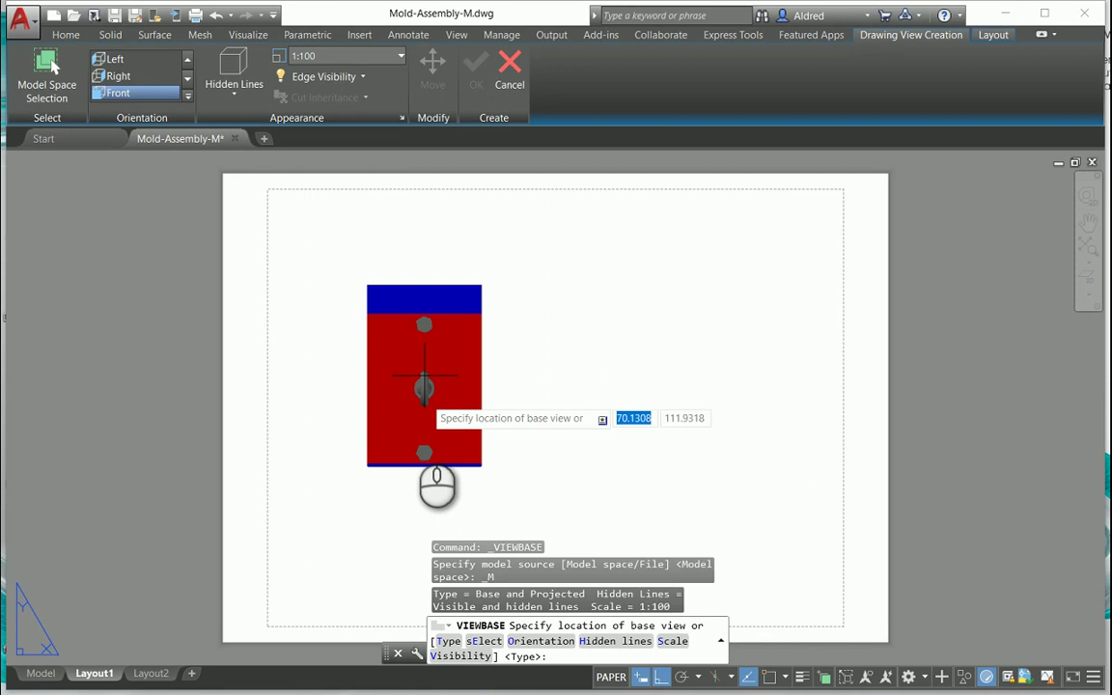
click(399, 56)
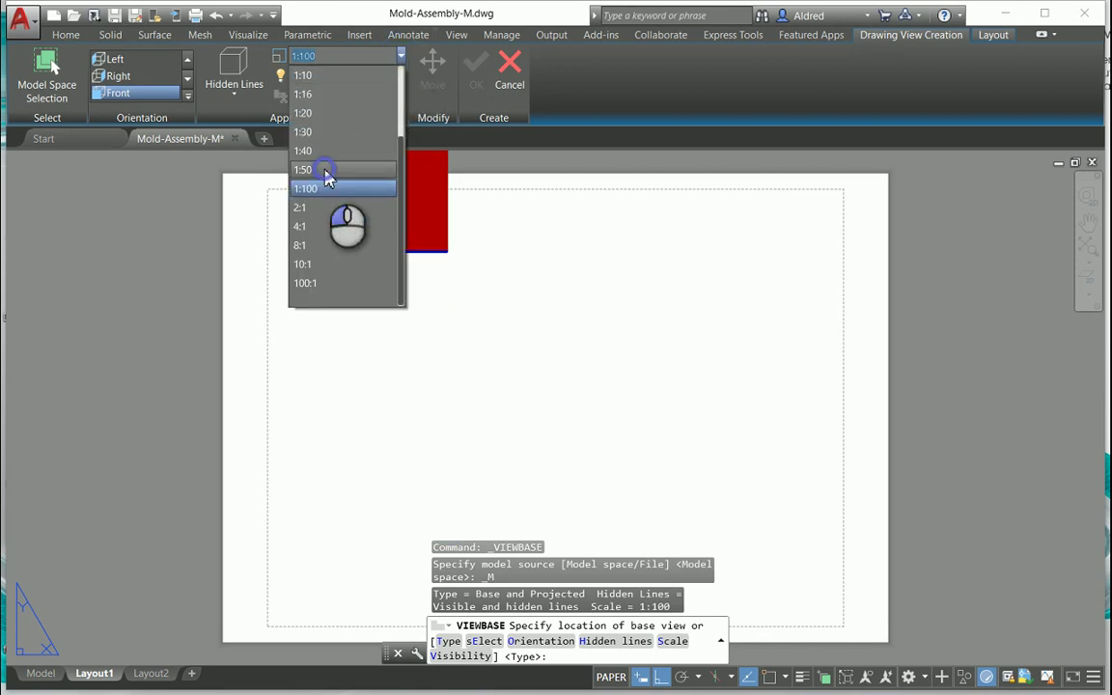
click(326, 171)
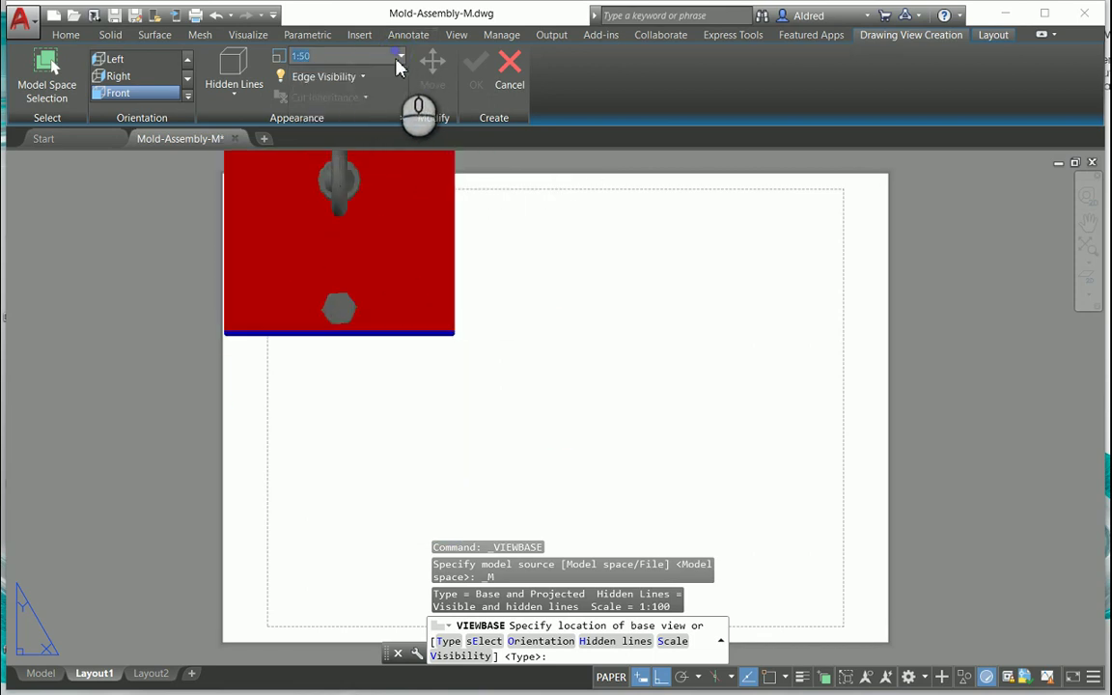
click(401, 57)
click(326, 189)
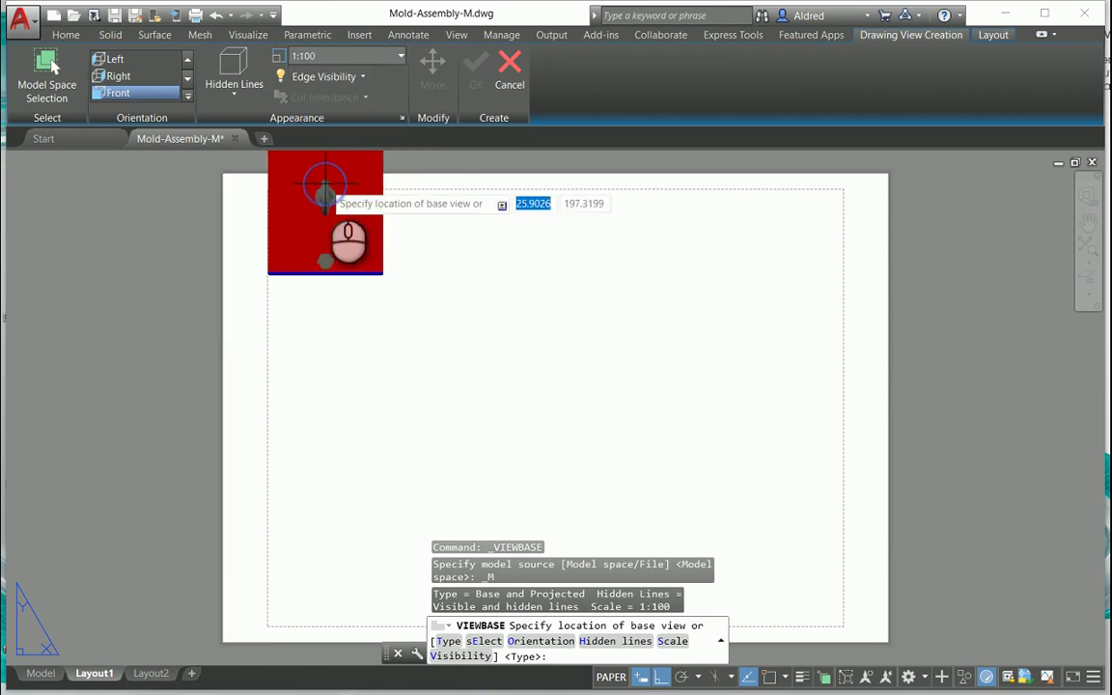
click(381, 503)
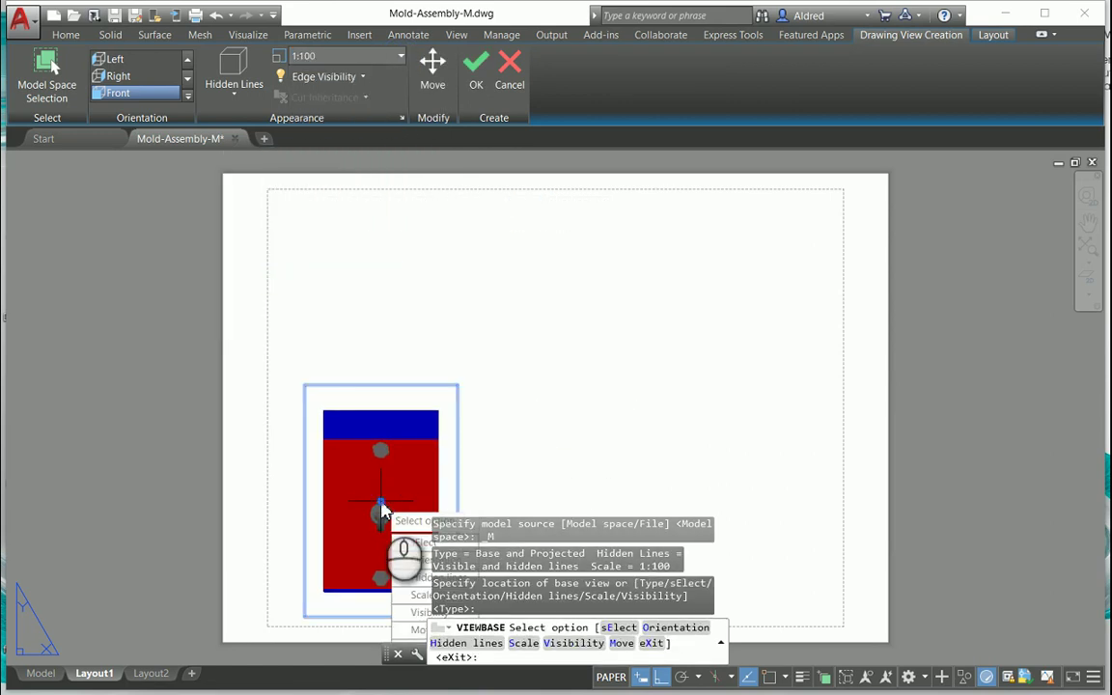
click(475, 67)
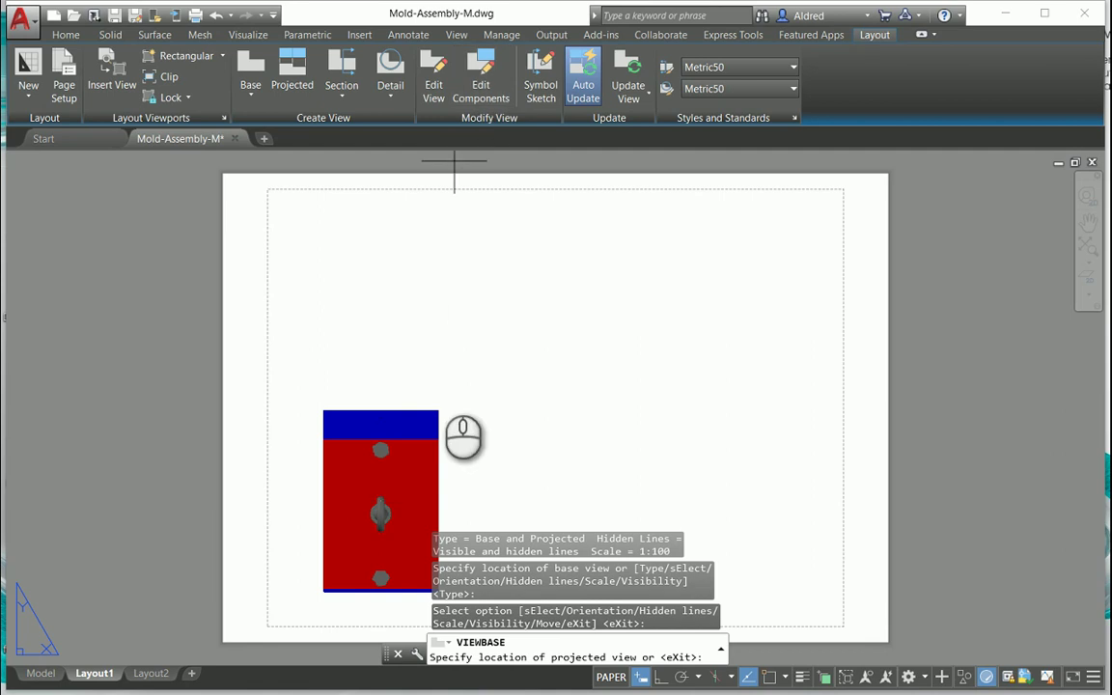
Place a side projected view right of the front view and a top view above it
mouse_move(536, 522)
middle_down()
mouse_move(551, 478)
mouse_move(420, 363)
middle_up()
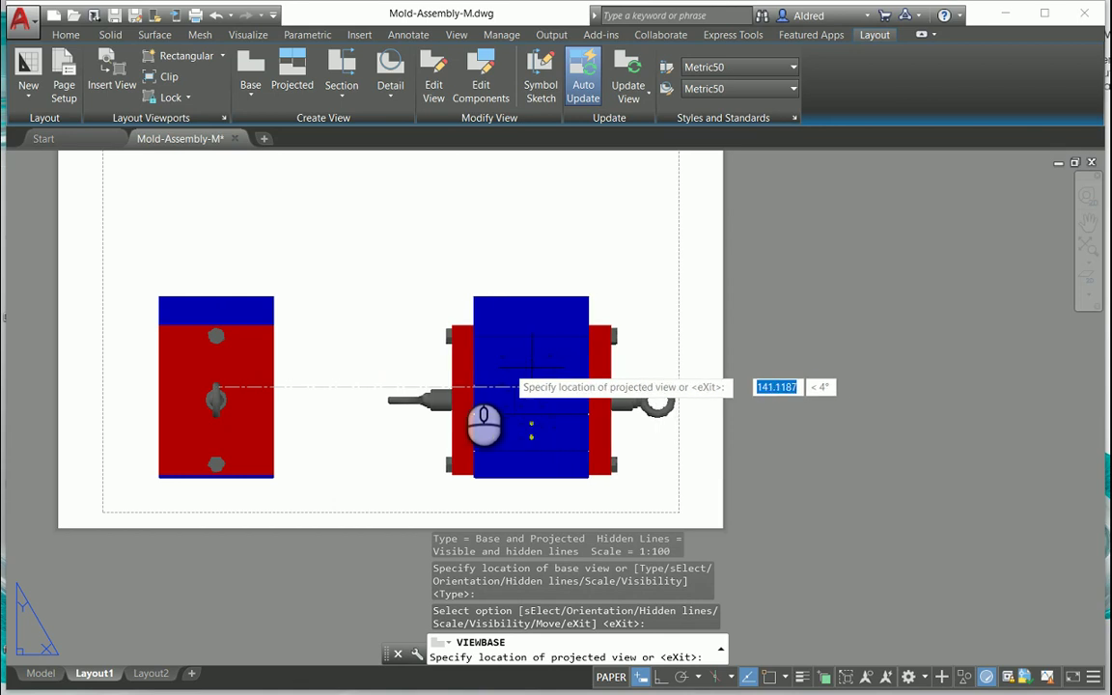
middle_drag(600, 396, 785, 397)
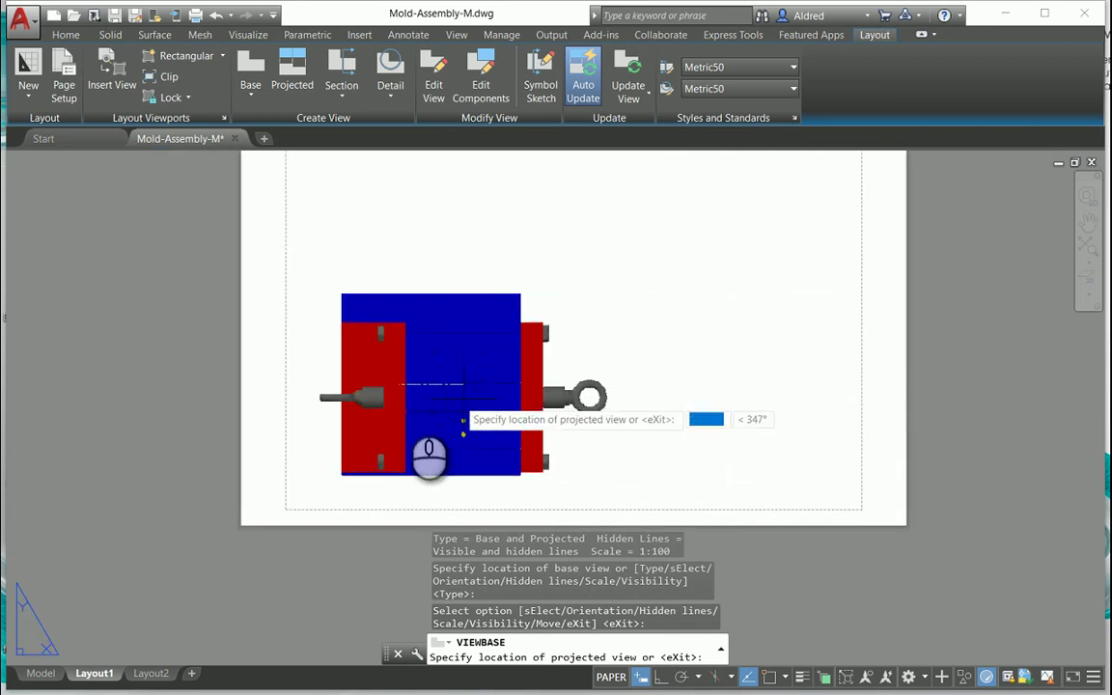
middle_drag(425, 392, 406, 555)
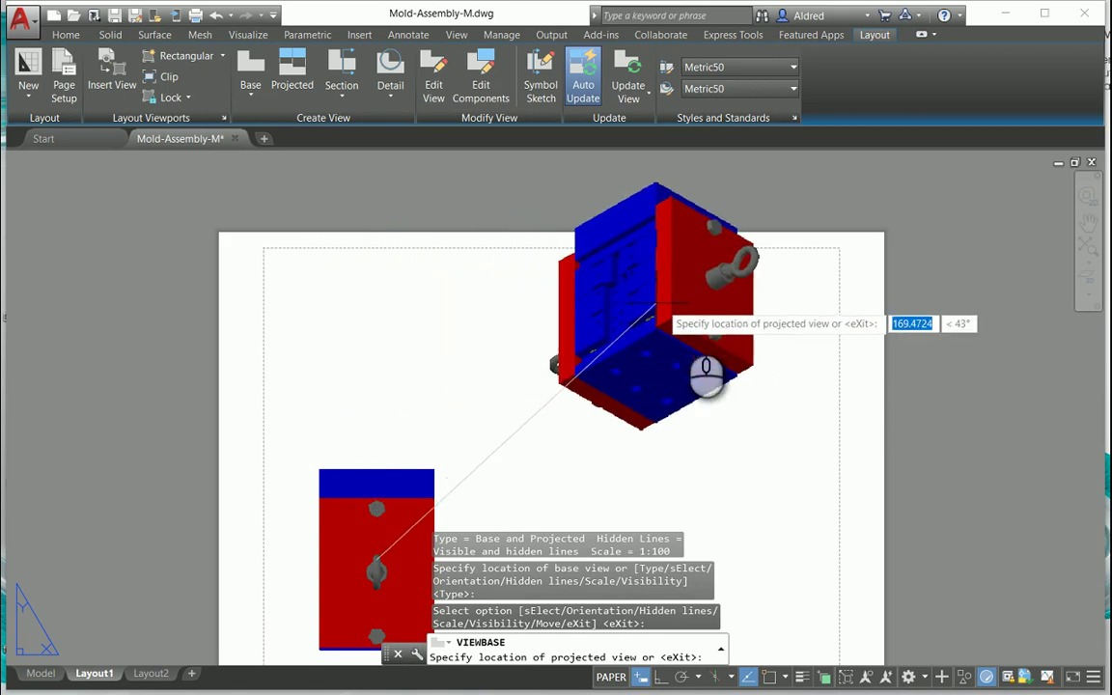
middle_drag(704, 385, 712, 205)
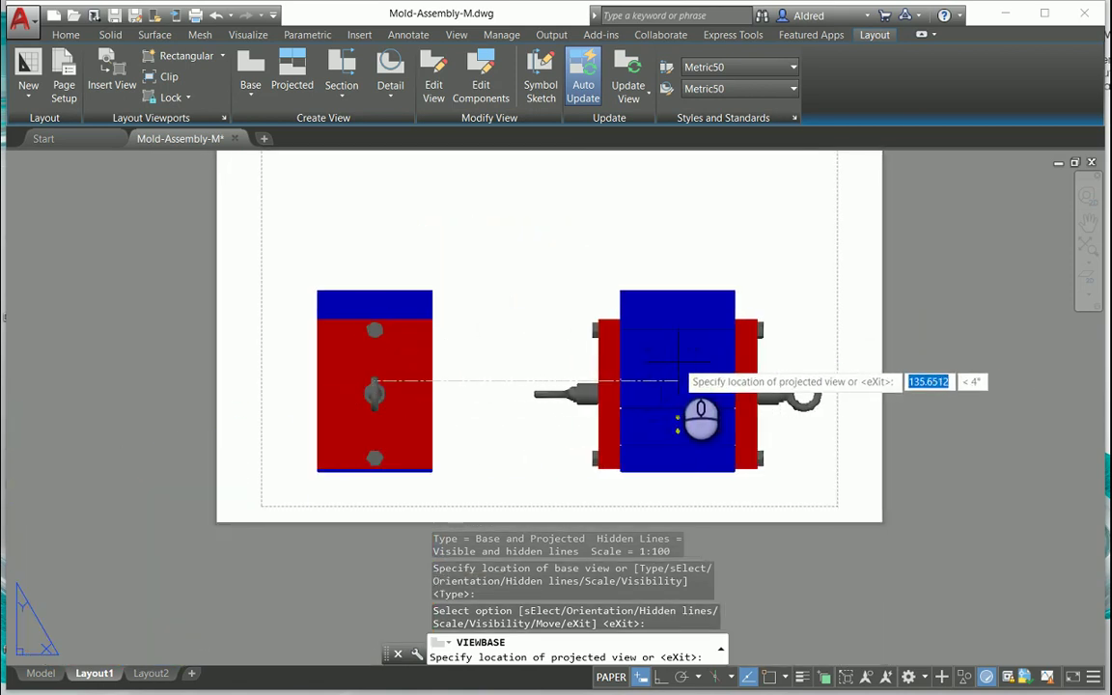
click(621, 389)
middle_drag(601, 350, 660, 477)
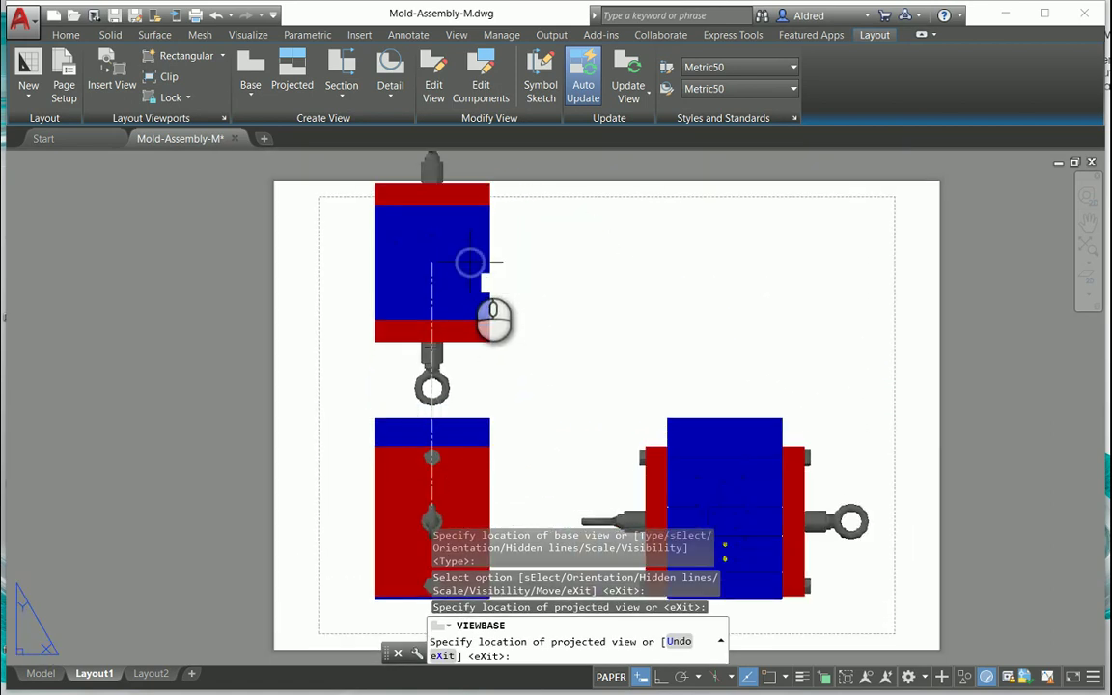
click(473, 262)
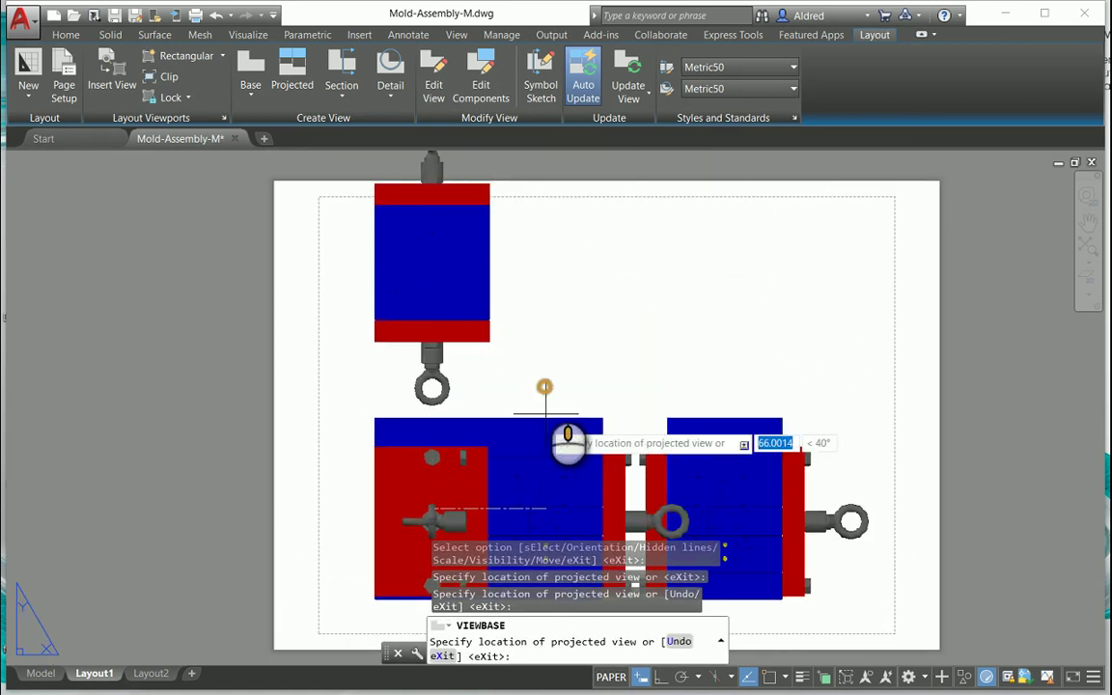
middle_drag(516, 555, 504, 323)
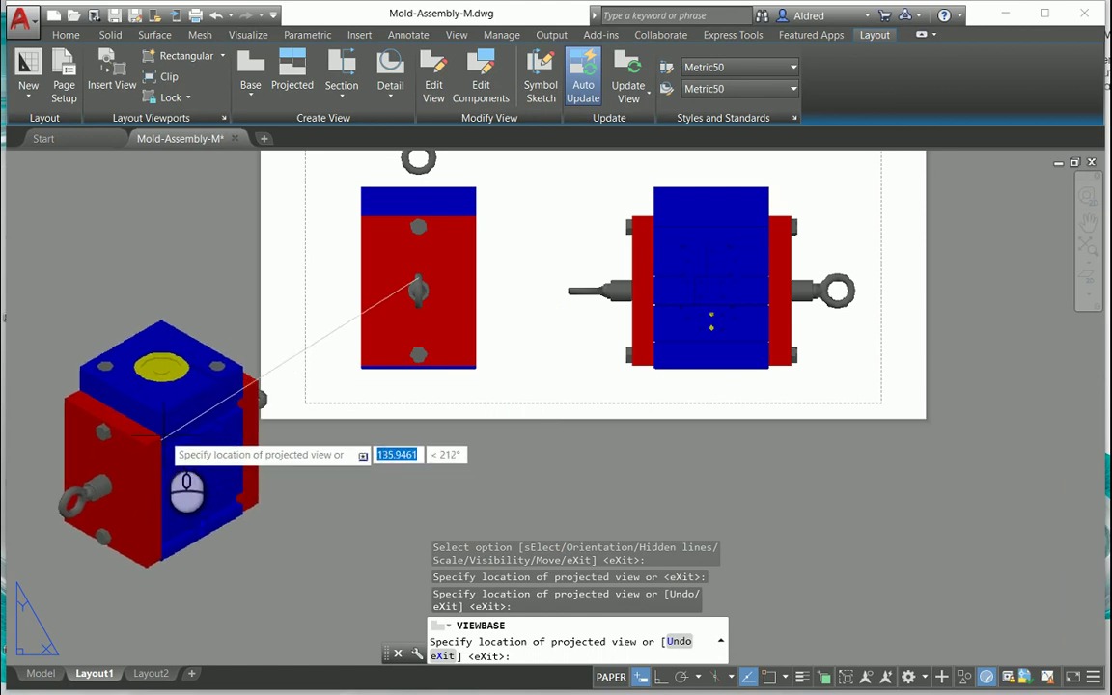
right_click(170, 437)
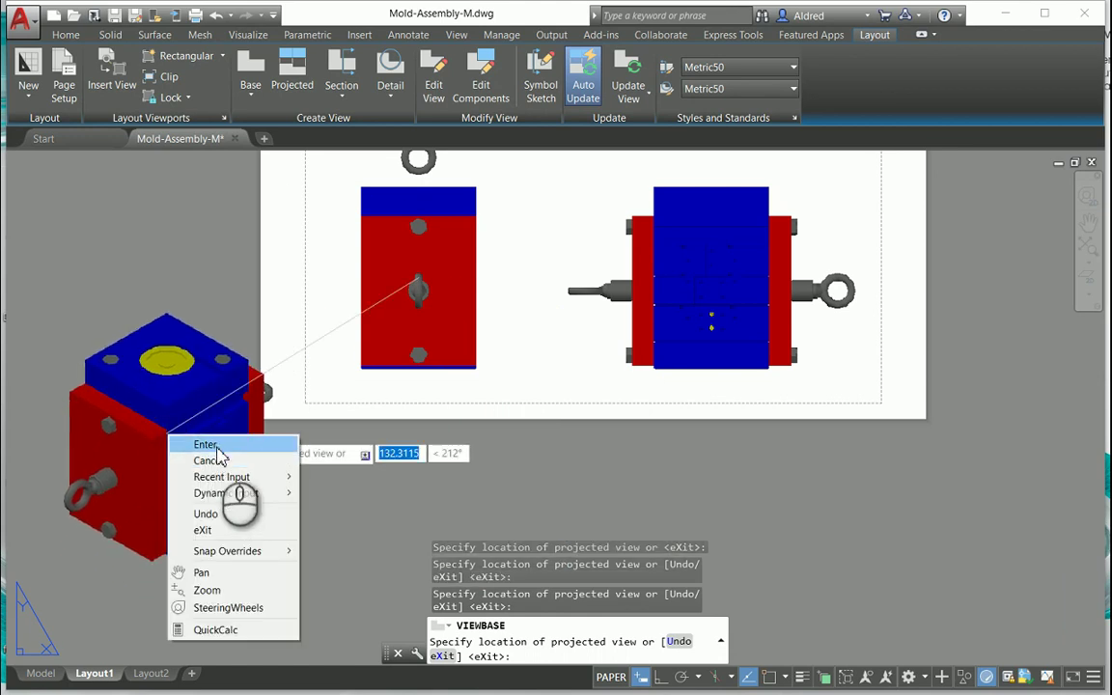
Finish the projected views and move the isometric view, Ortho off, to the sheet's upper right
click(215, 445)
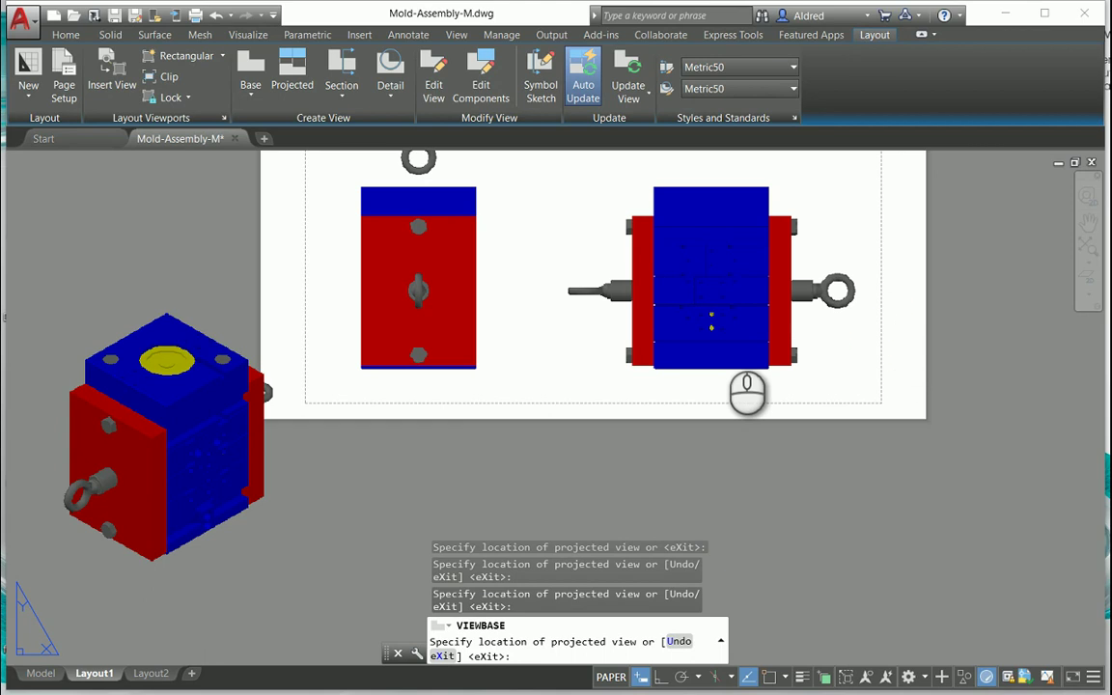
scroll(464, 442, down, 2)
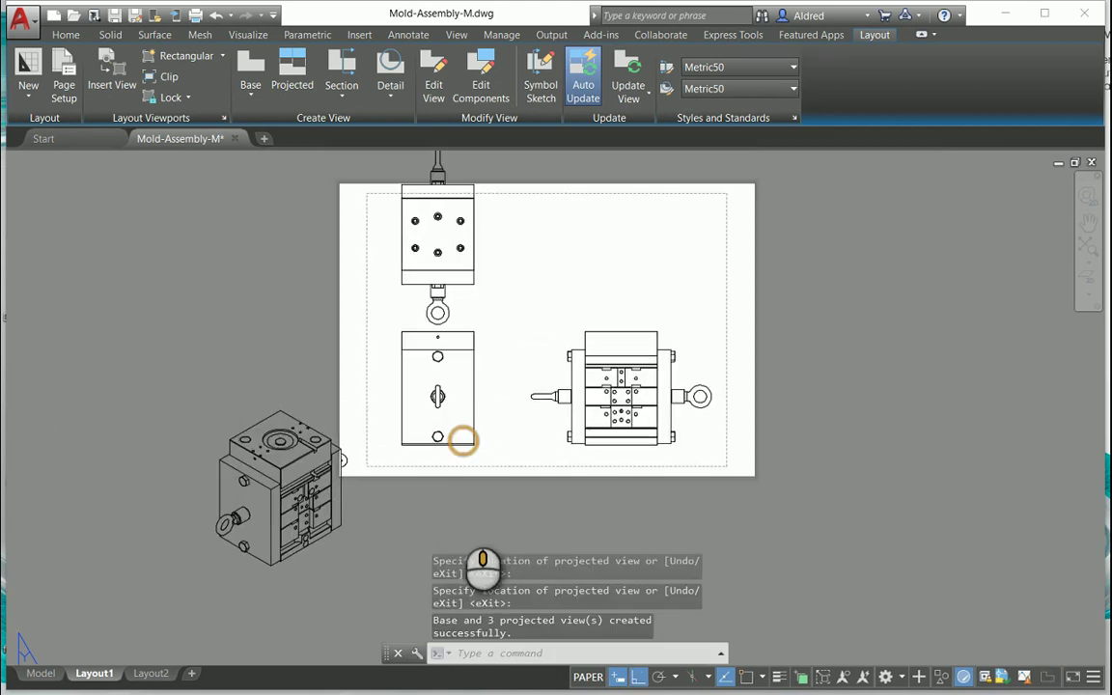
click(309, 464)
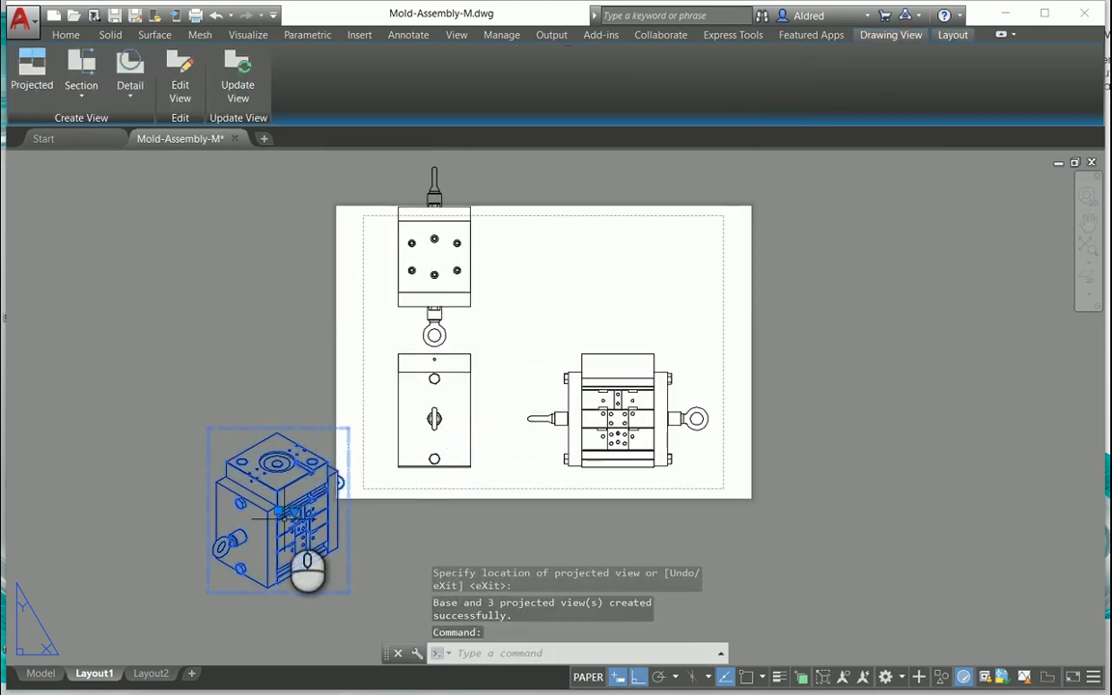
click(278, 492)
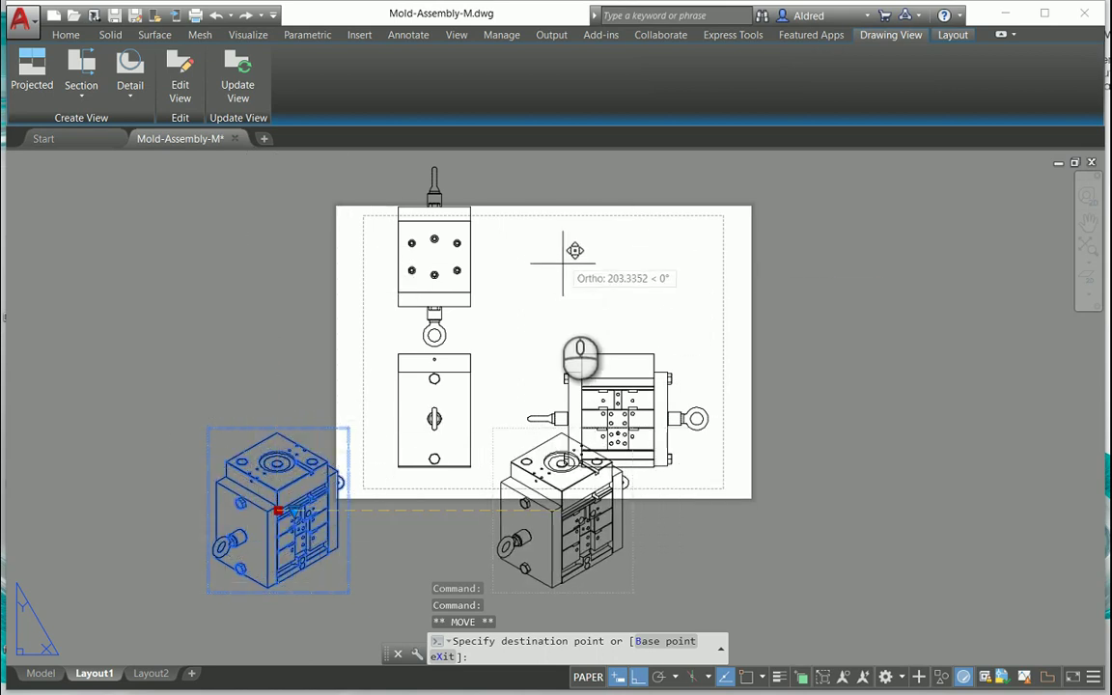
key(F8)
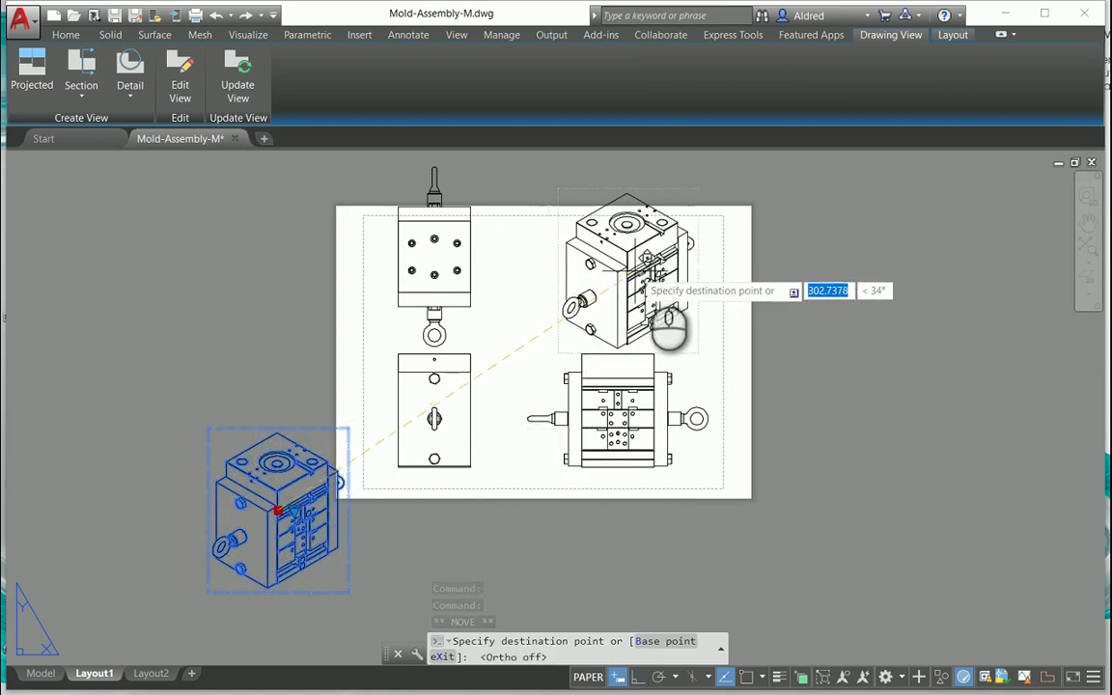
click(621, 259)
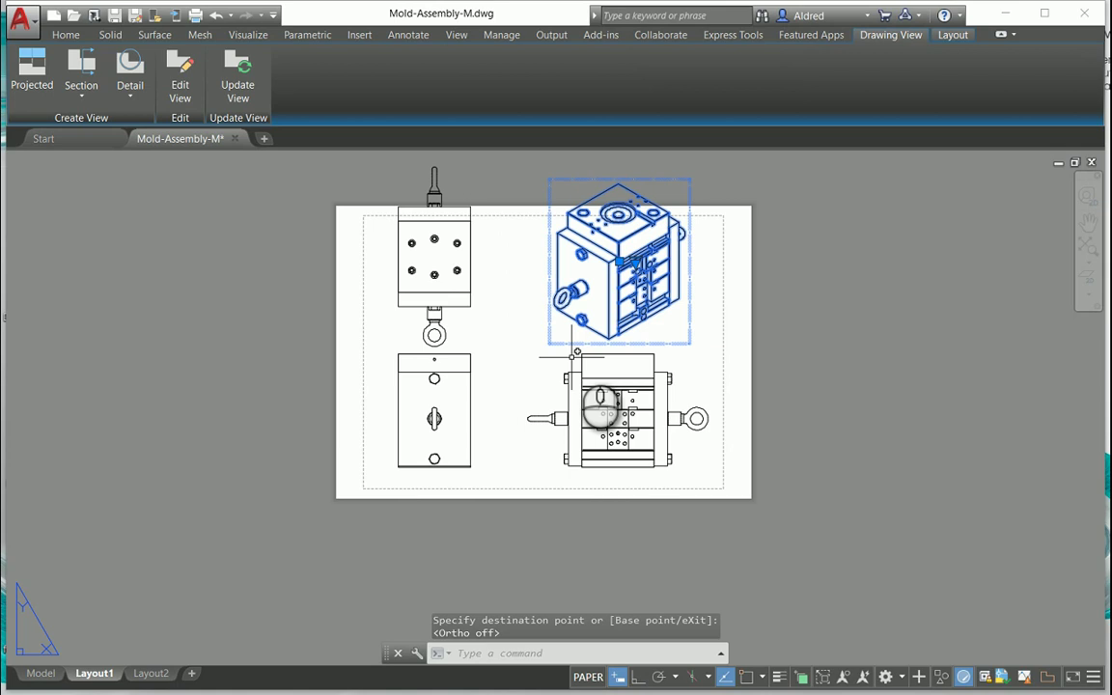
key(Escape)
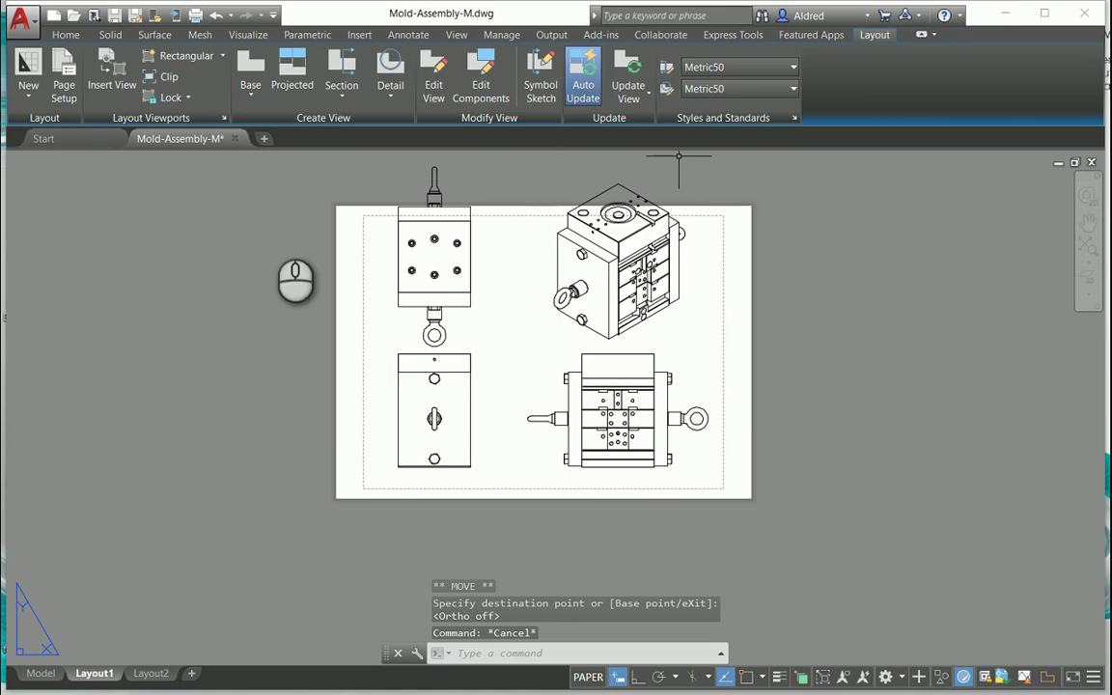
Change Layout1's page setup paper size to ISO A3 (297.00 x 420.00 MM)
right_click(102, 679)
click(167, 566)
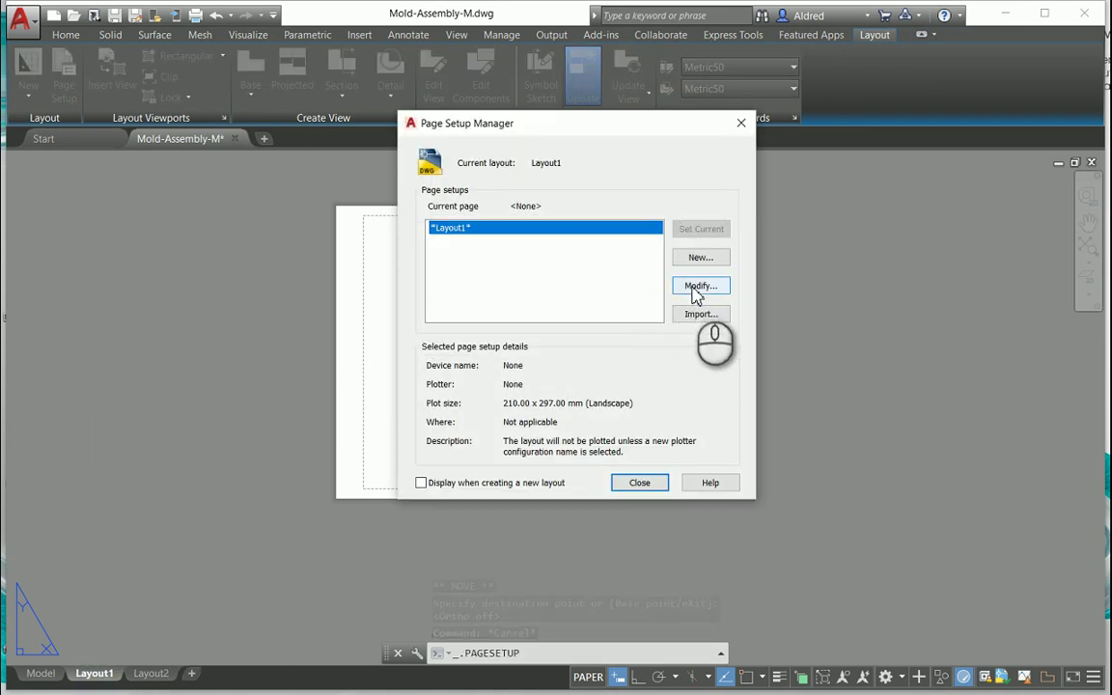
click(699, 287)
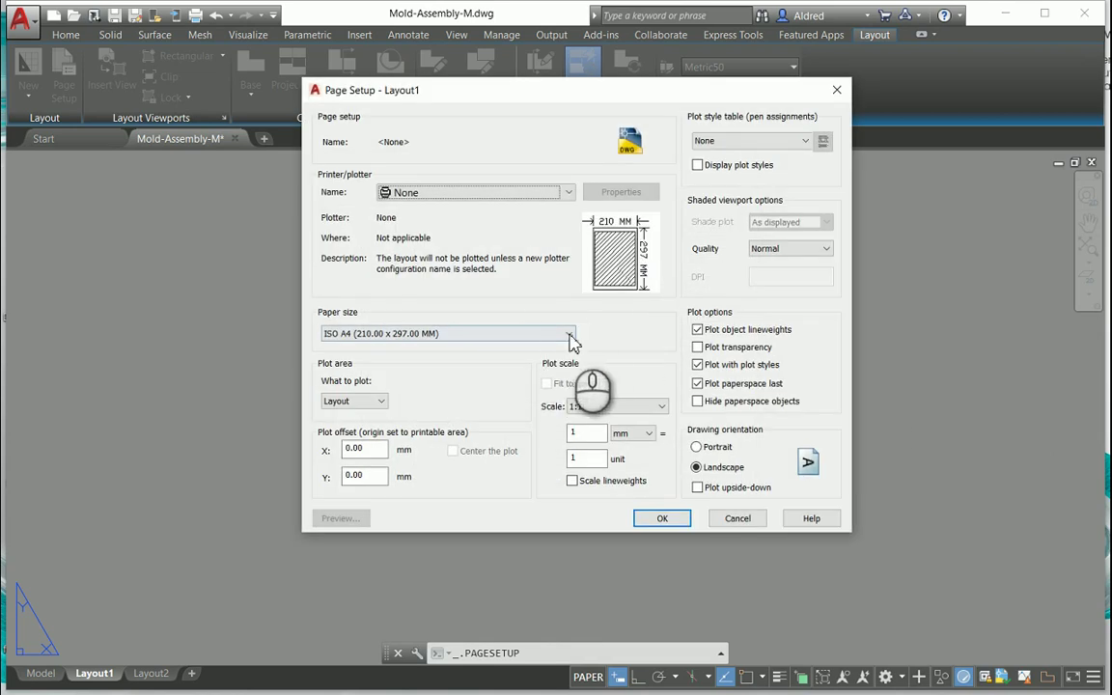
click(570, 334)
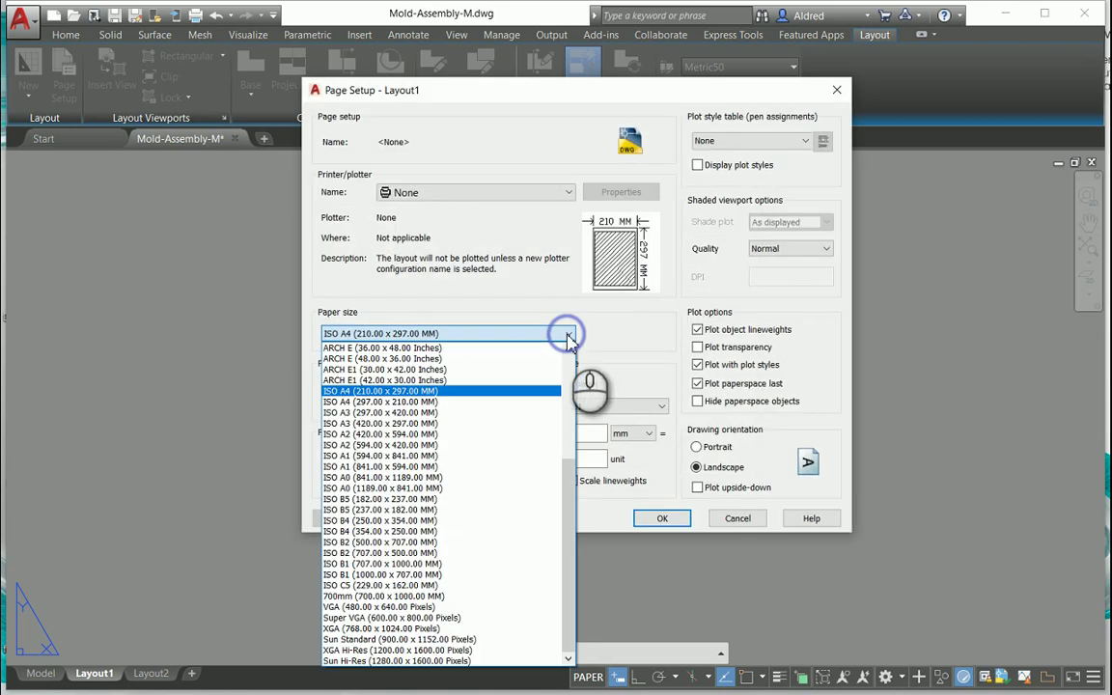
click(381, 416)
click(665, 519)
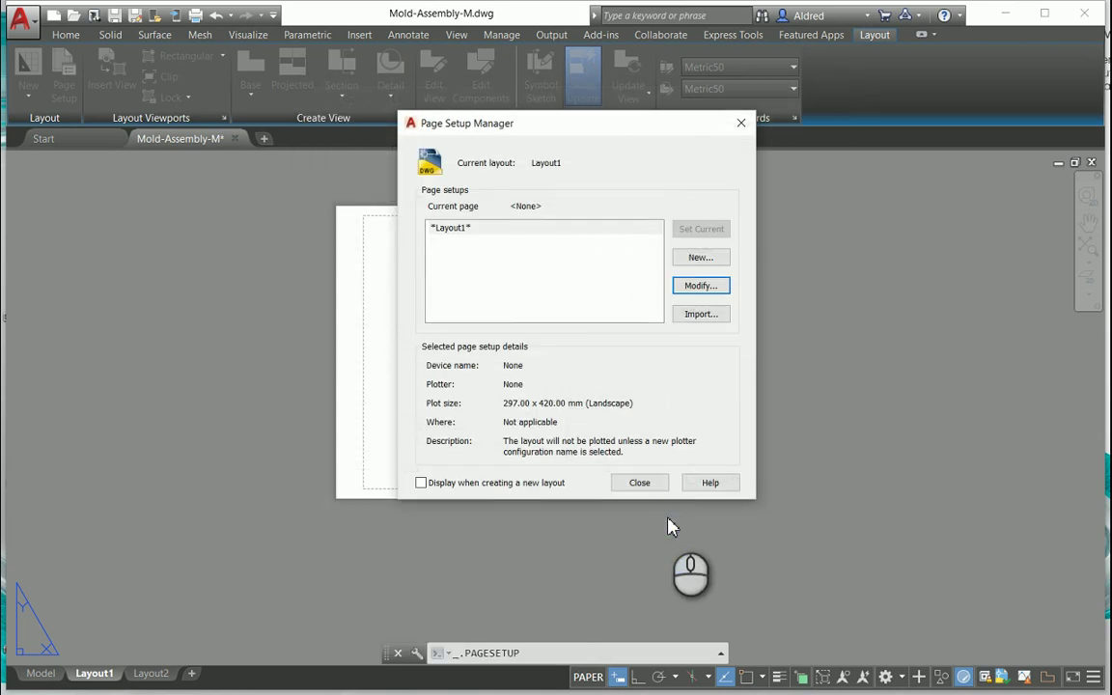
Close the Page Setup Manager and move the isometric view further up and right
click(639, 483)
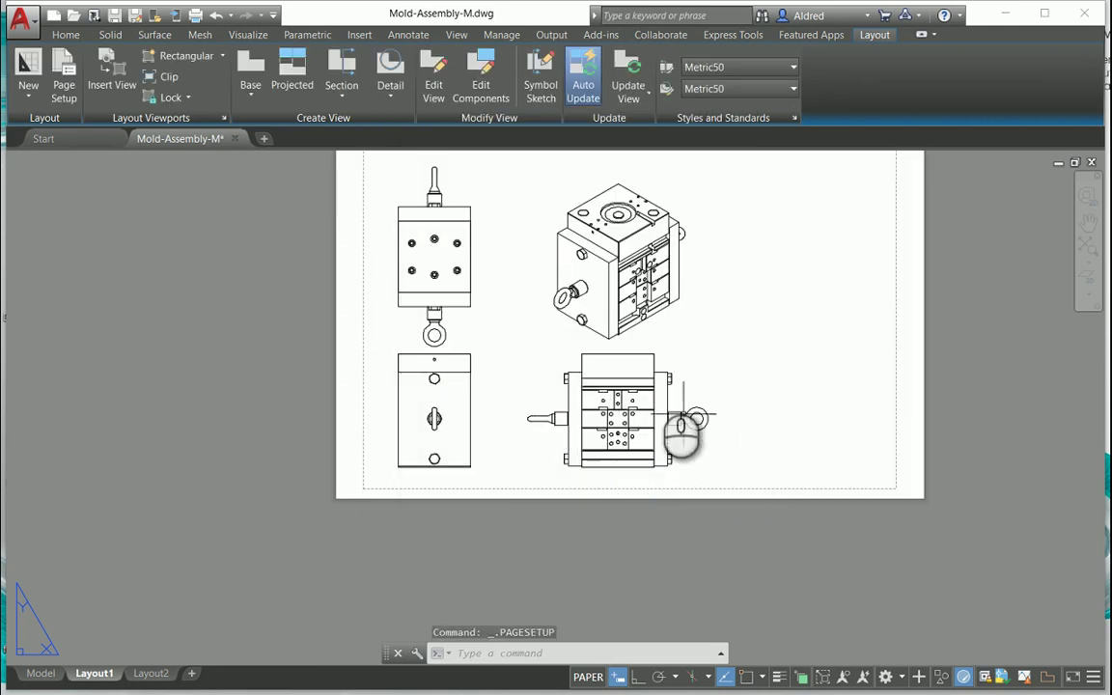
scroll(676, 406, up, 1)
click(582, 391)
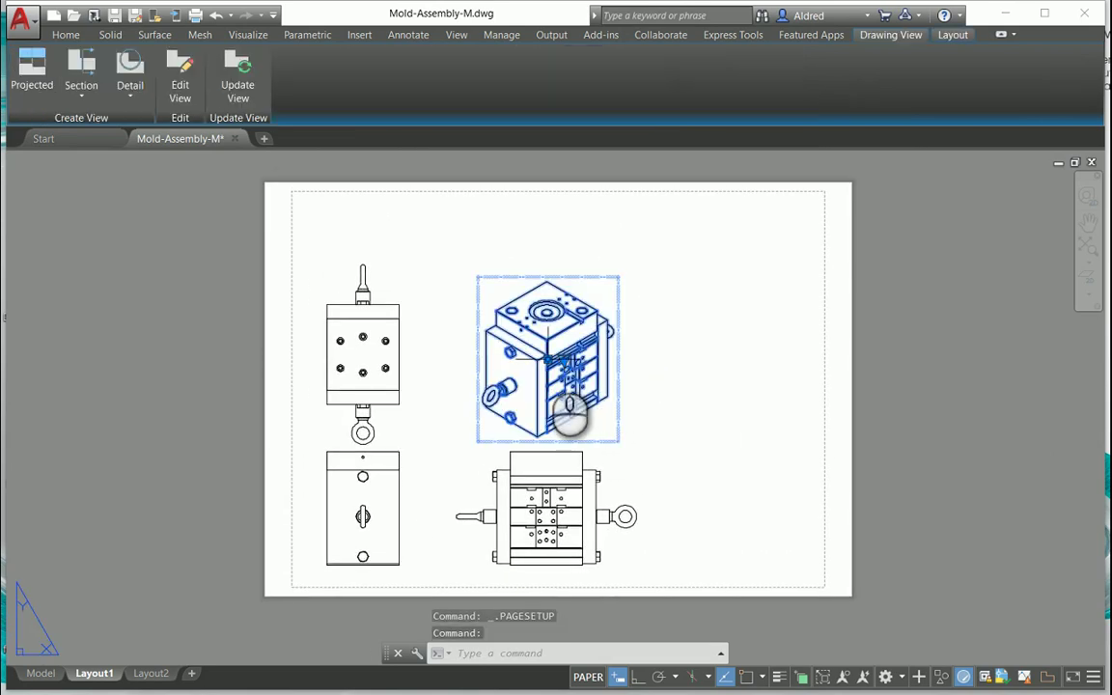
click(548, 359)
click(663, 314)
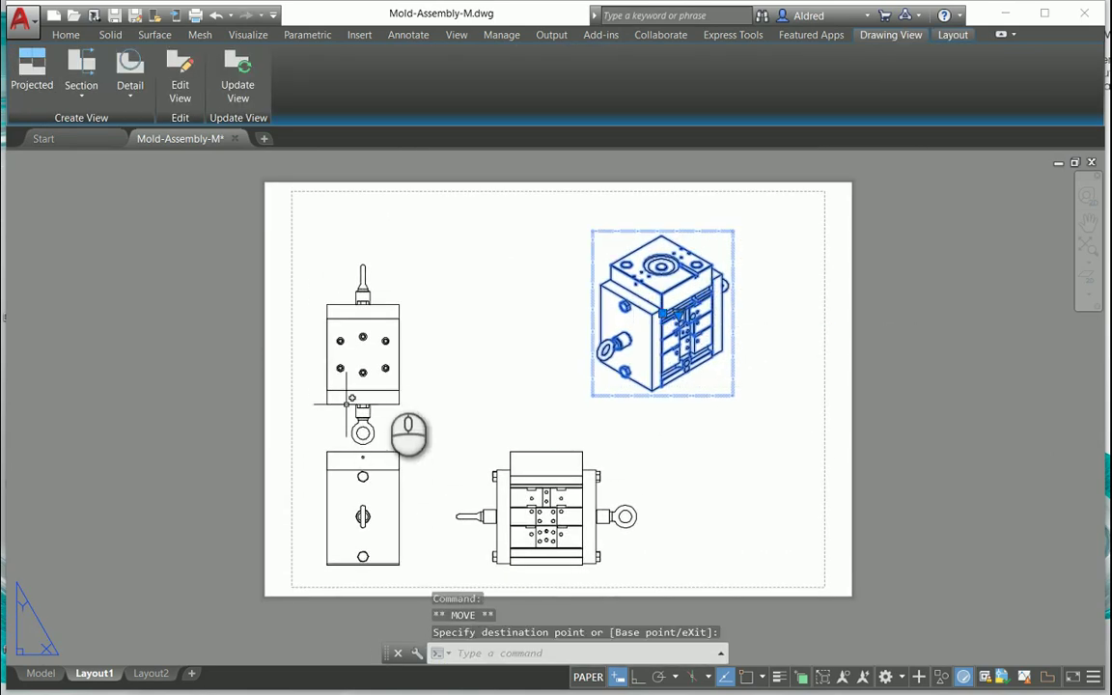
Reposition the top-left, bottom-right and bottom-left views into an aligned two-by-two layout
click(384, 368)
click(362, 355)
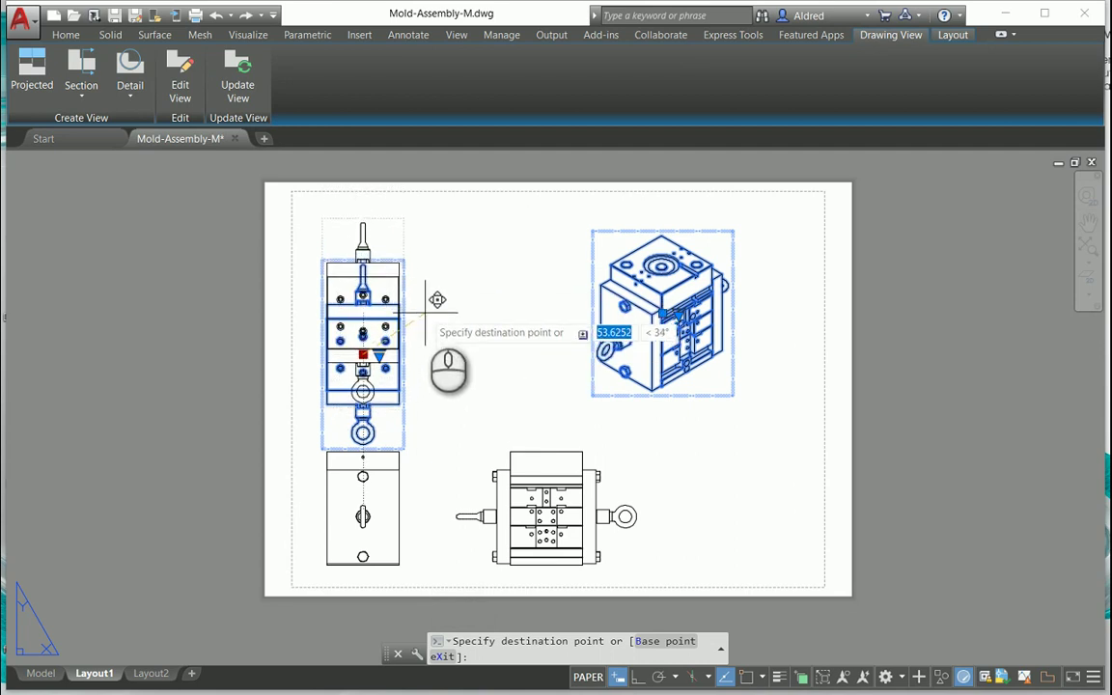
click(426, 316)
click(509, 504)
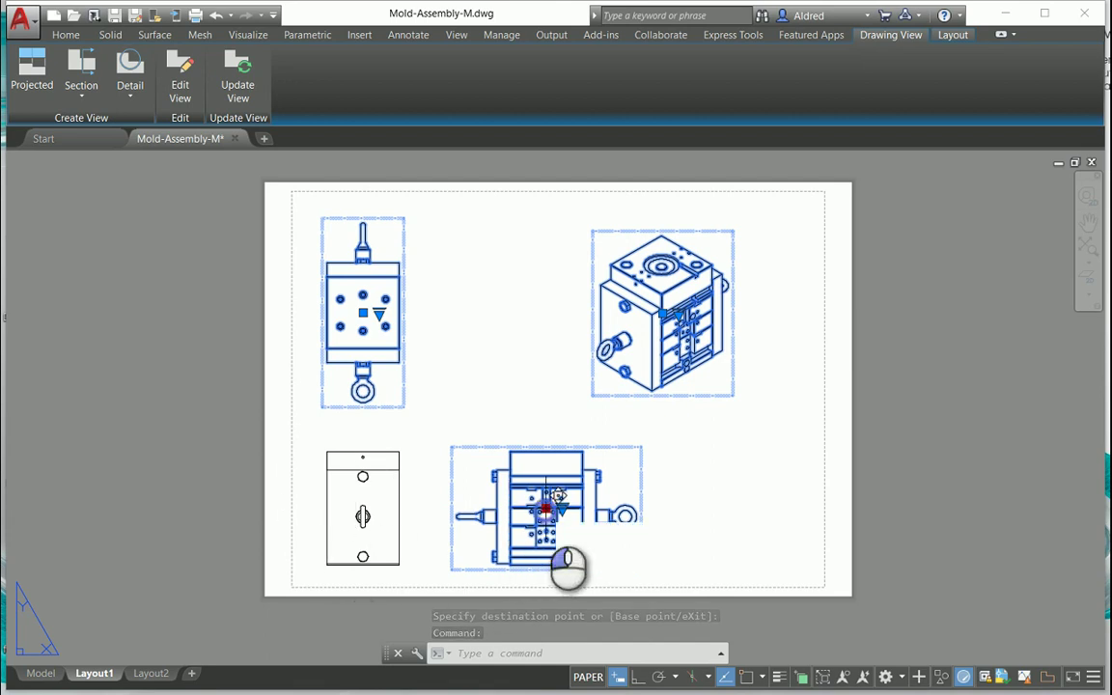
click(644, 512)
click(365, 522)
click(362, 509)
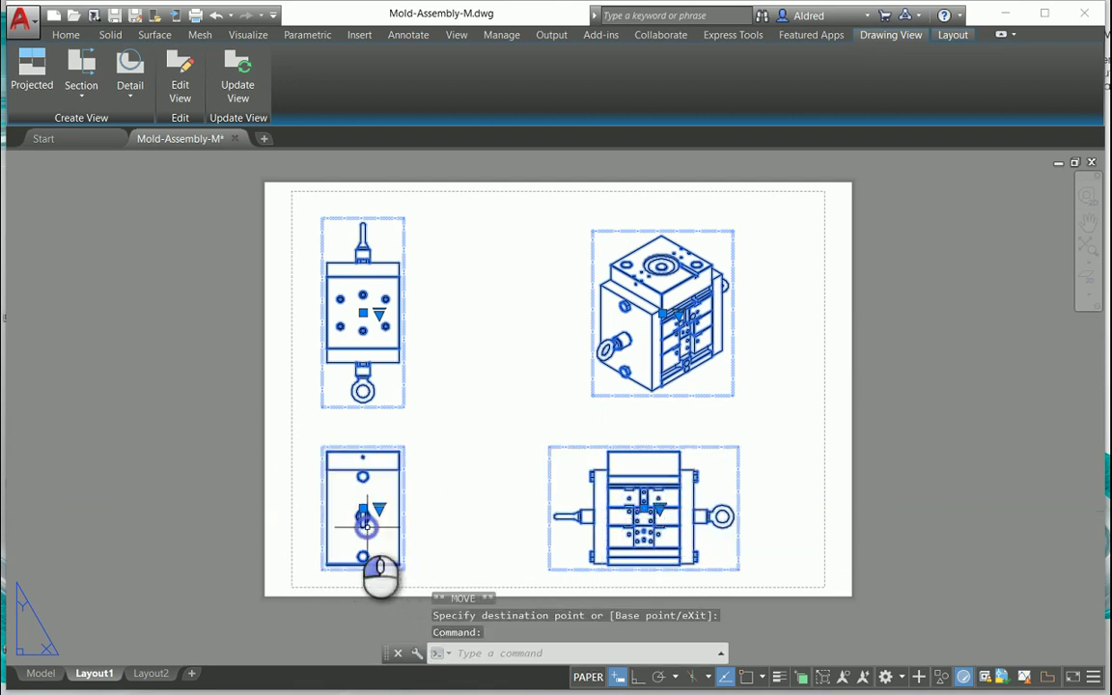
click(362, 512)
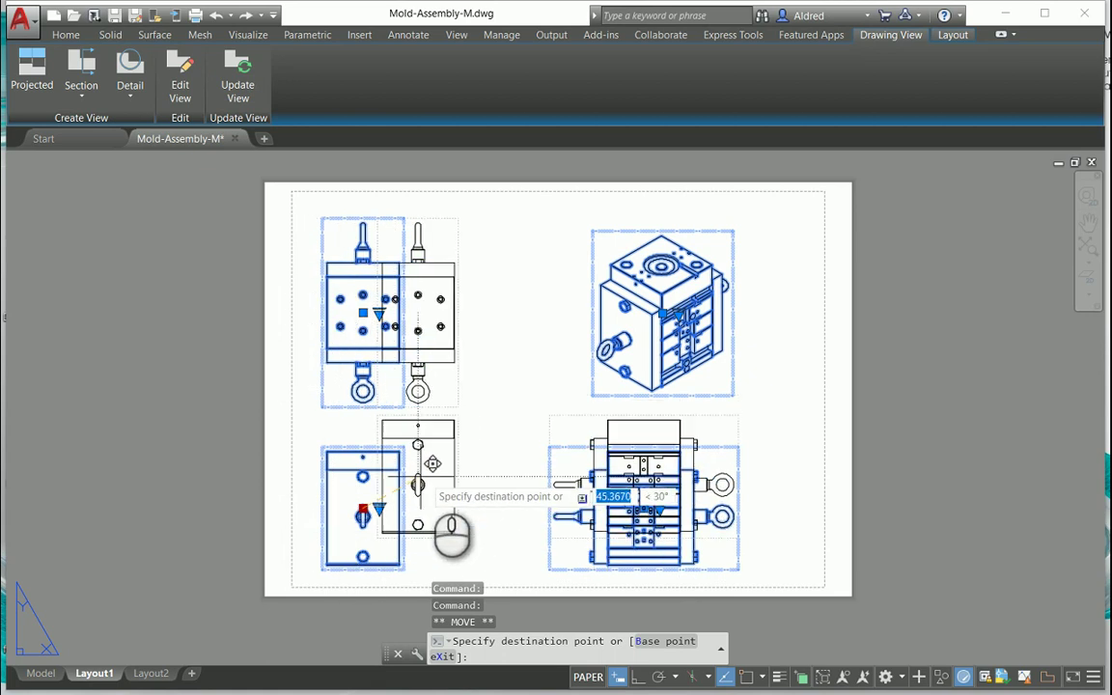
click(405, 490)
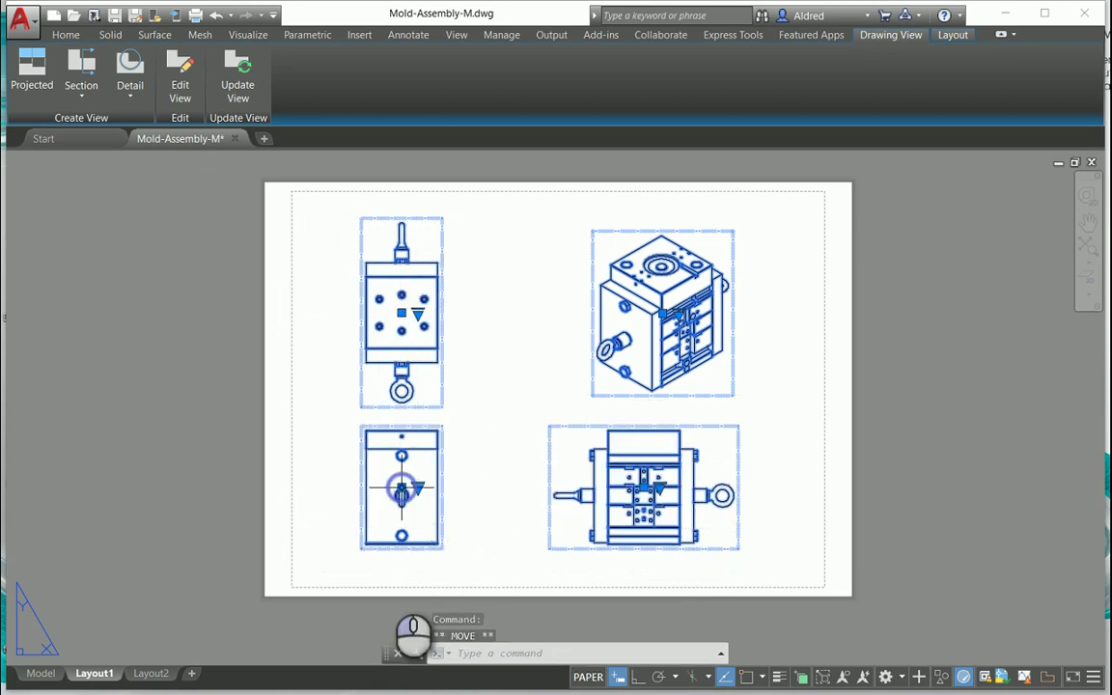
key(Escape)
click(463, 500)
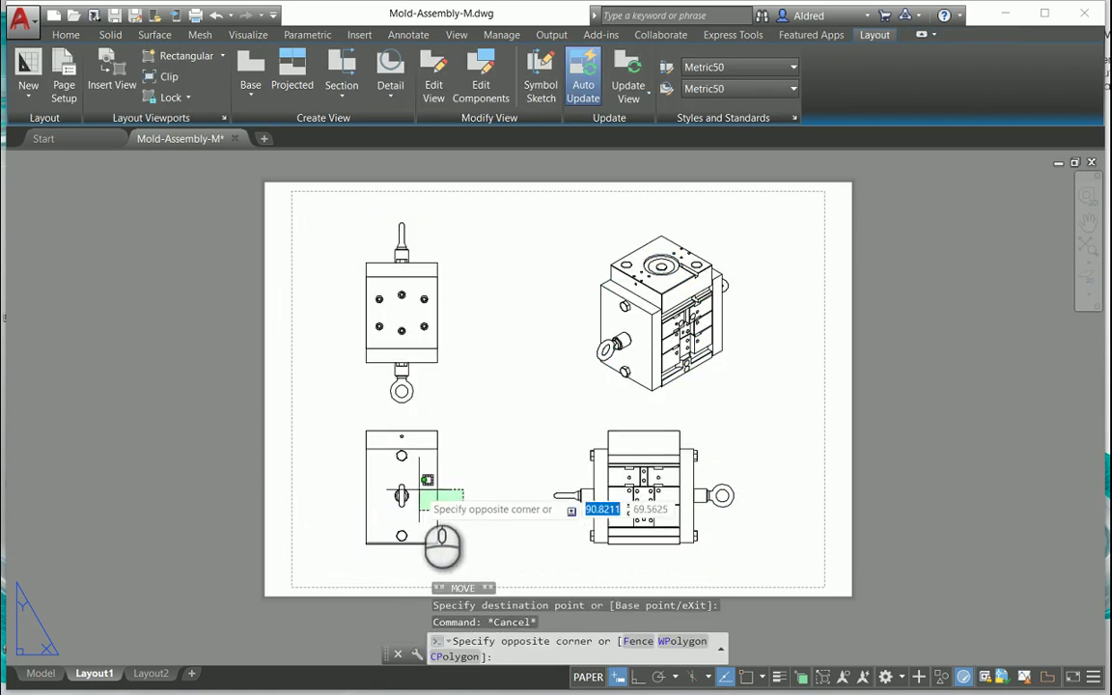
click(418, 483)
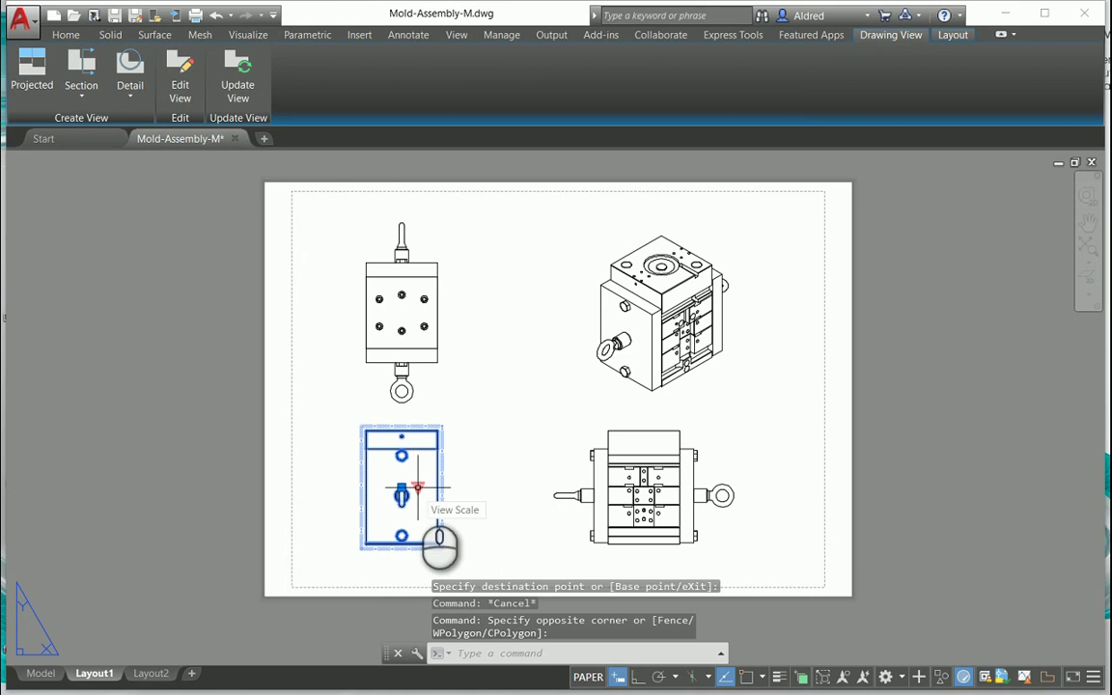
click(417, 488)
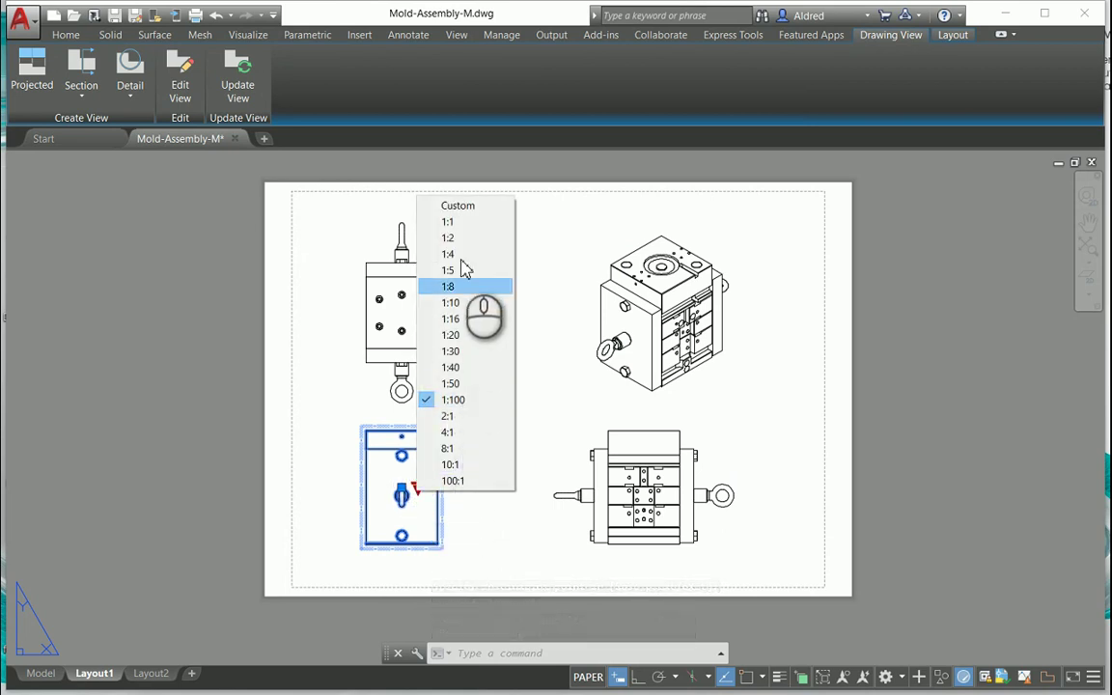
click(455, 385)
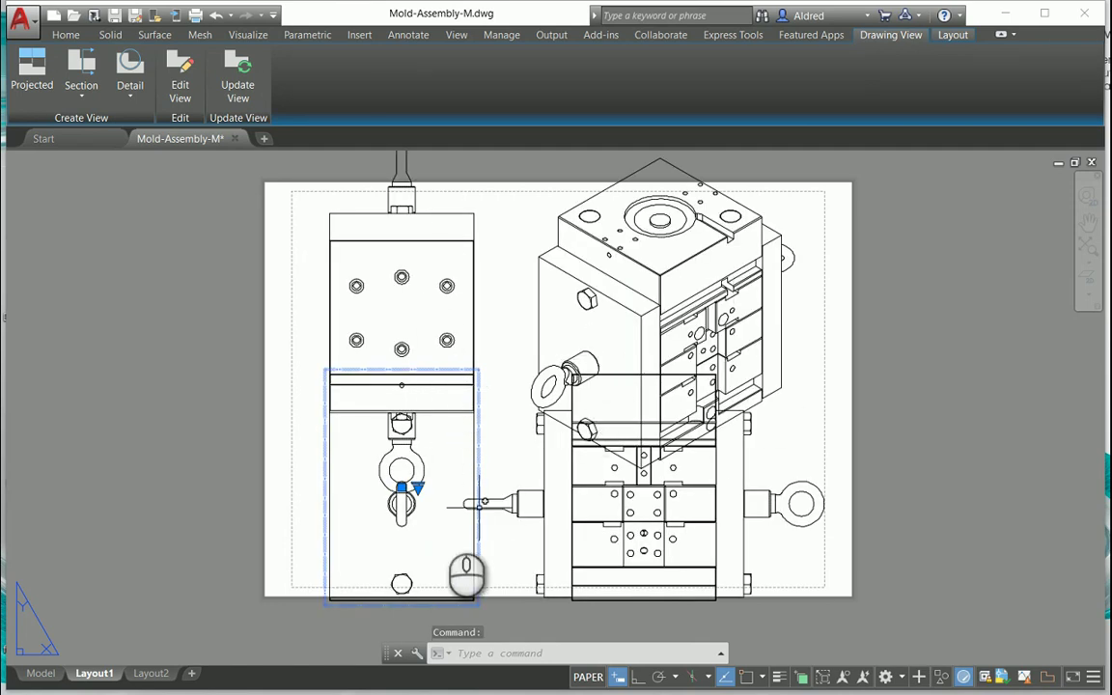
click(418, 487)
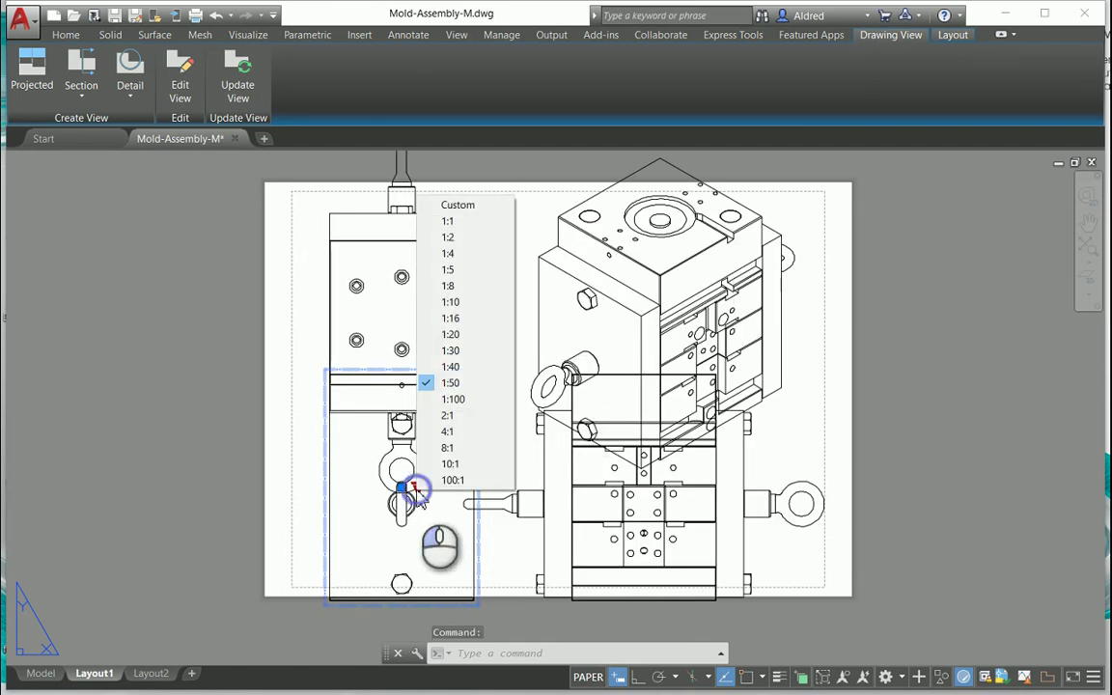
click(470, 404)
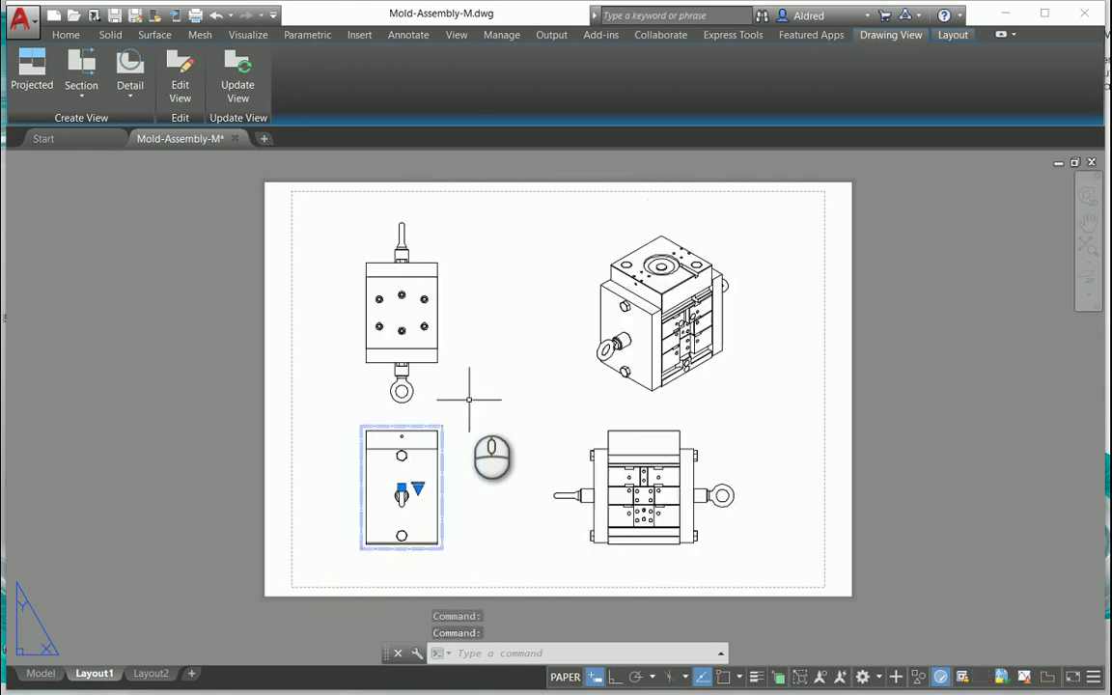
click(618, 275)
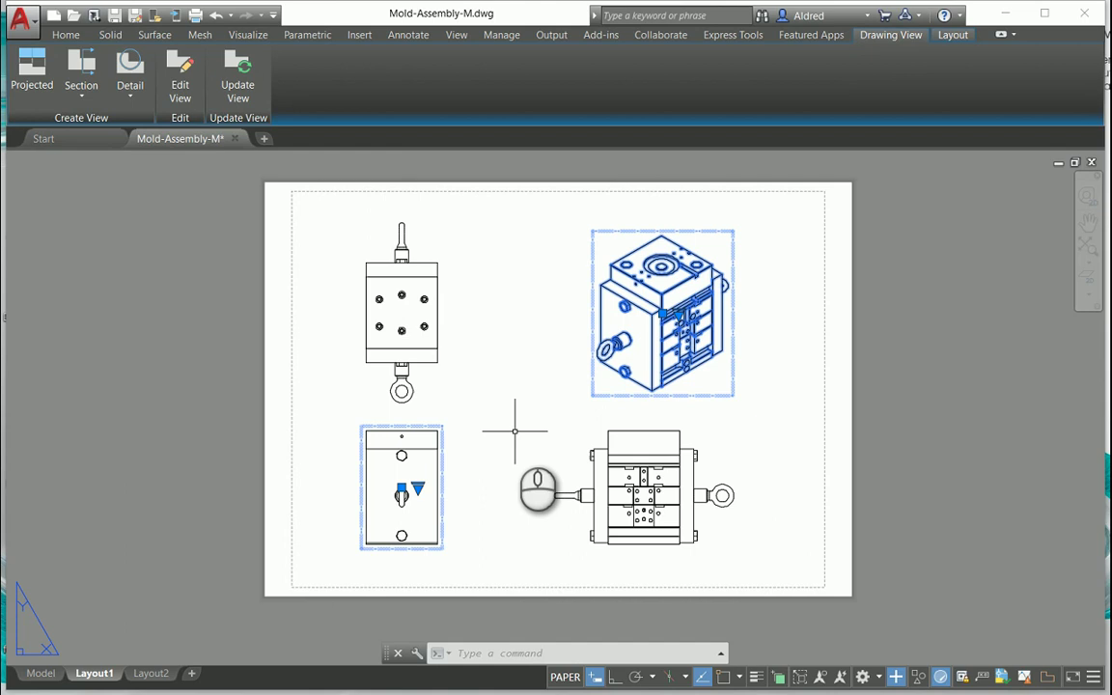
Begin a projected view from the front view, then cancel it, leaving four views
key(Escape)
key(Escape)
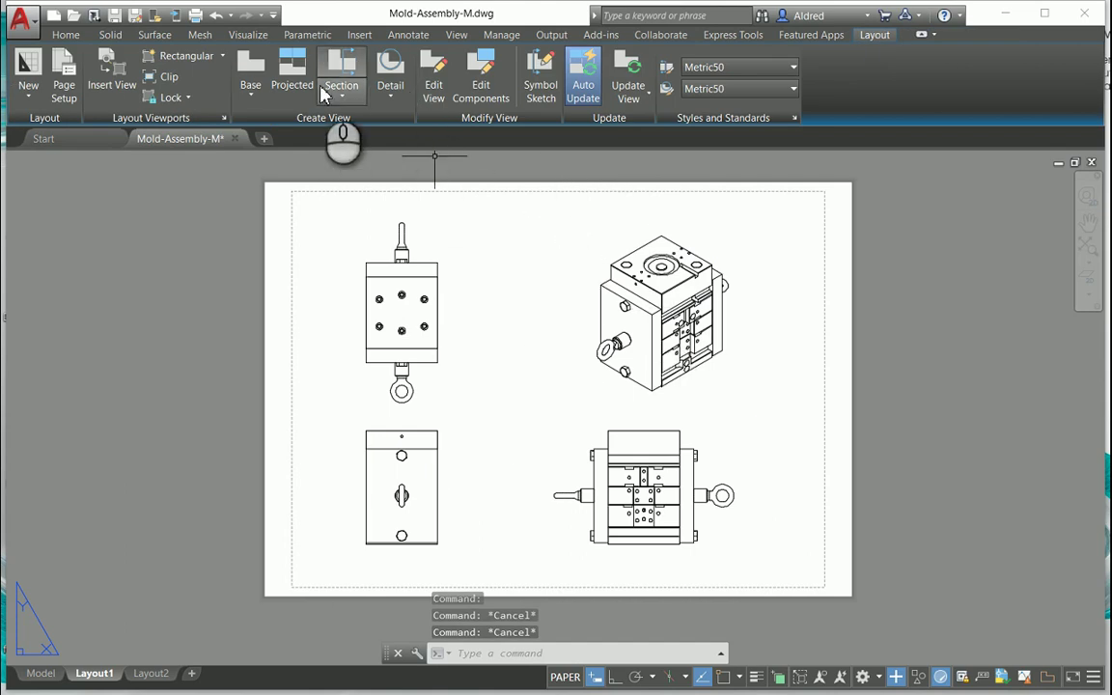
click(293, 75)
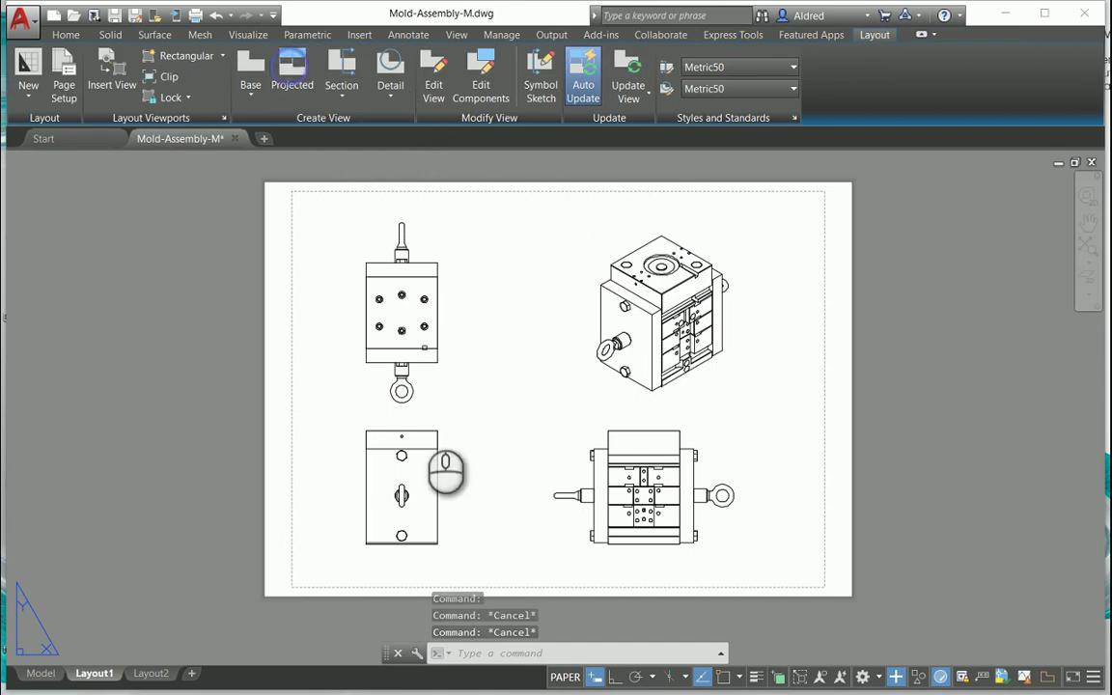
click(435, 527)
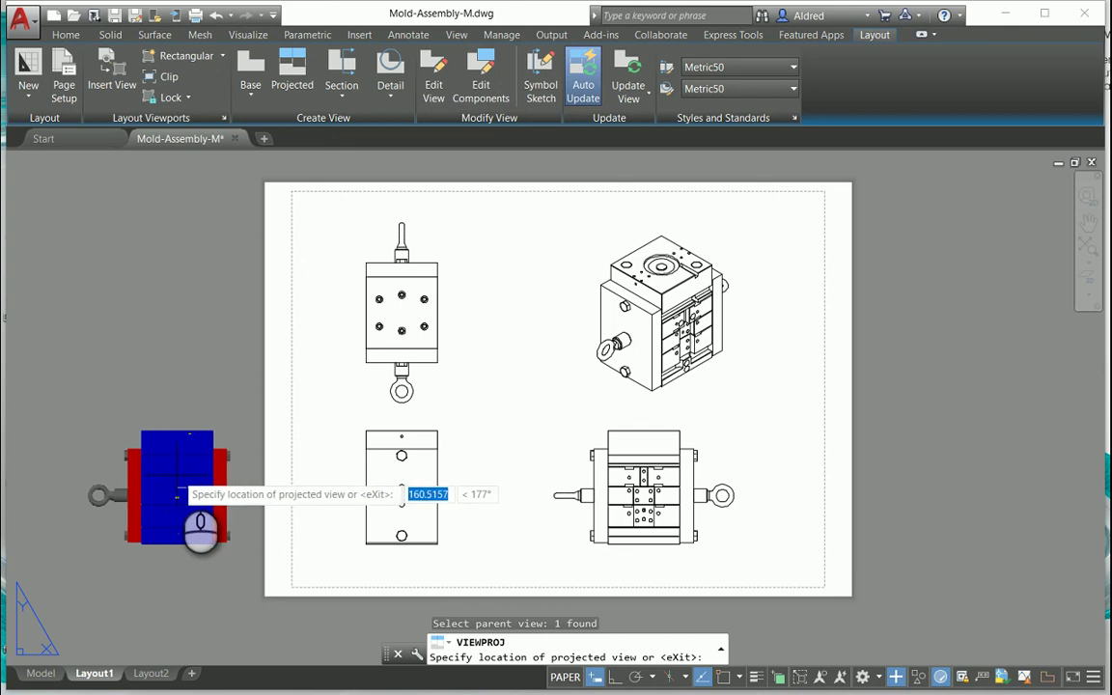
key(Escape)
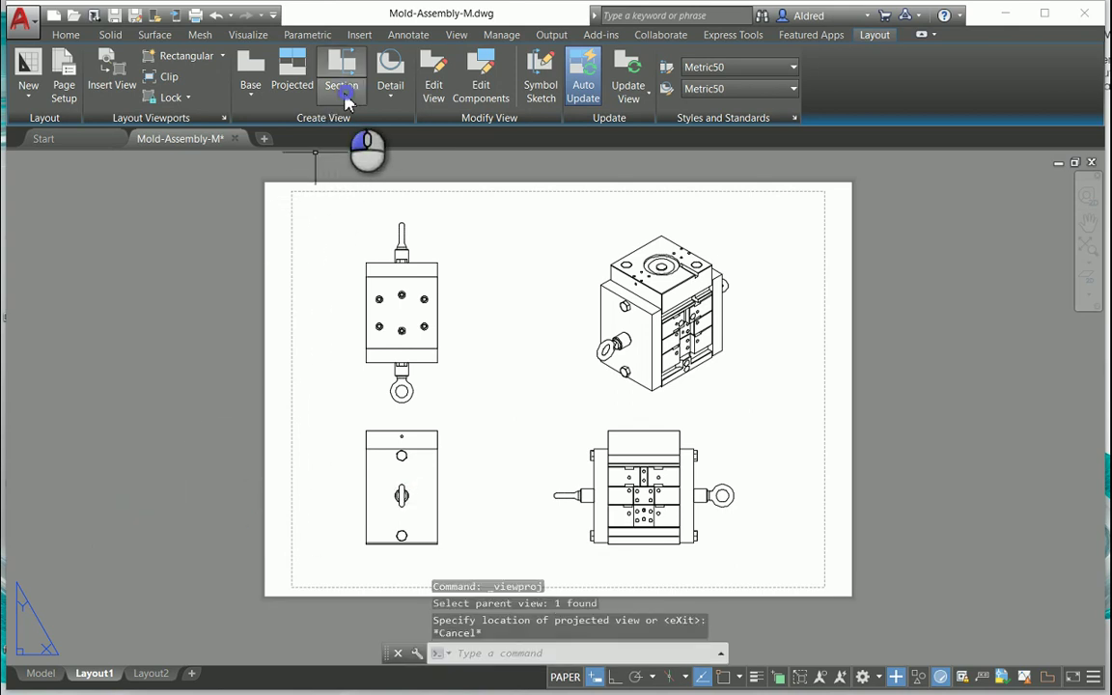
click(348, 102)
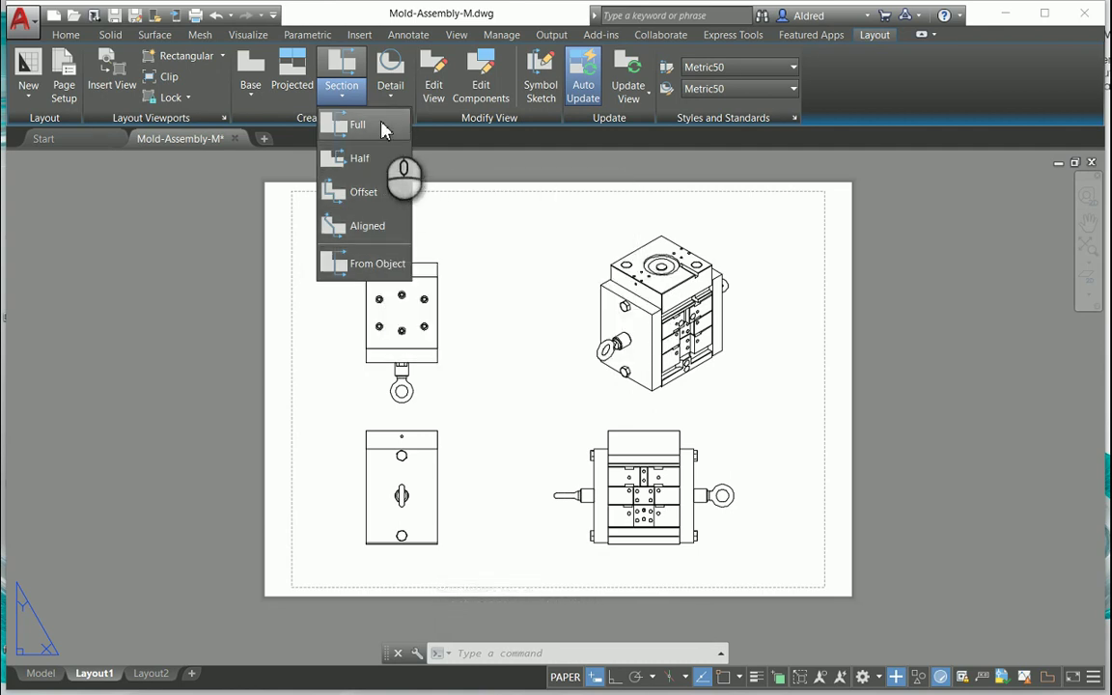
Create full section A-A with a vertical cut through the side view, placed left of it
click(353, 135)
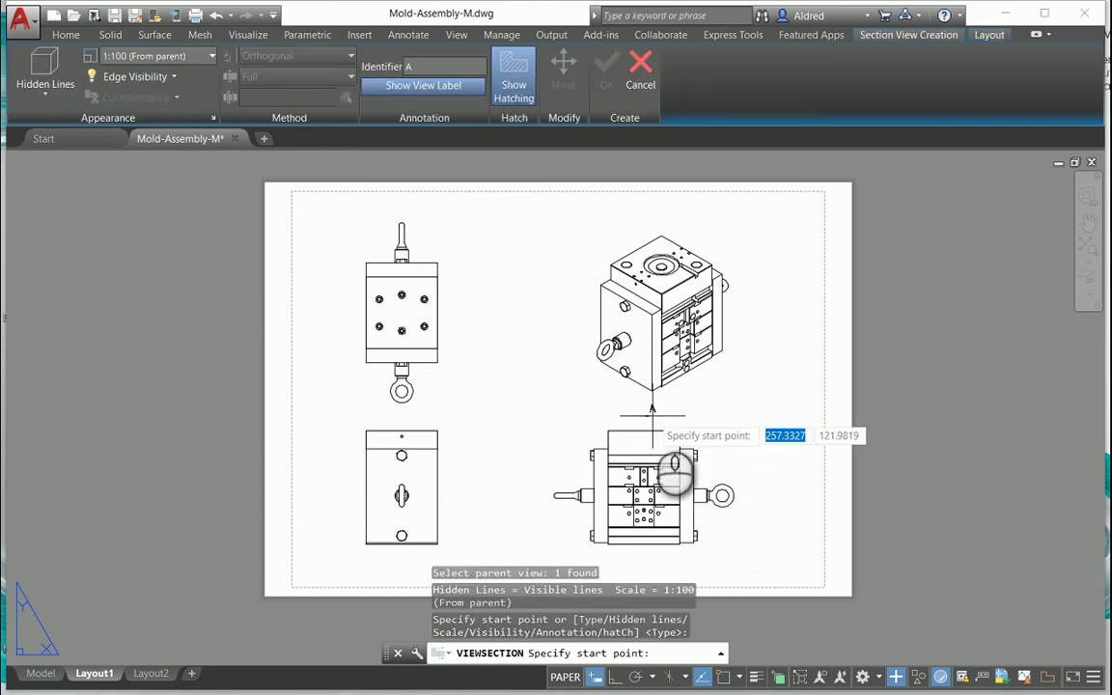
click(643, 432)
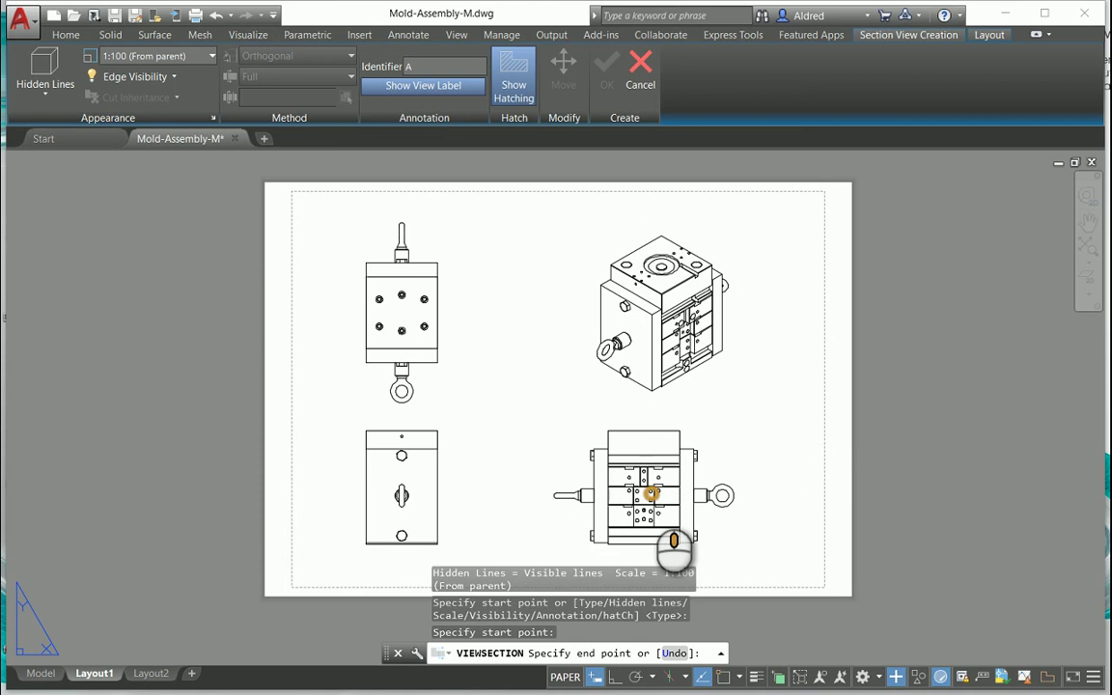
middle_drag(652, 549, 621, 490)
key(F8)
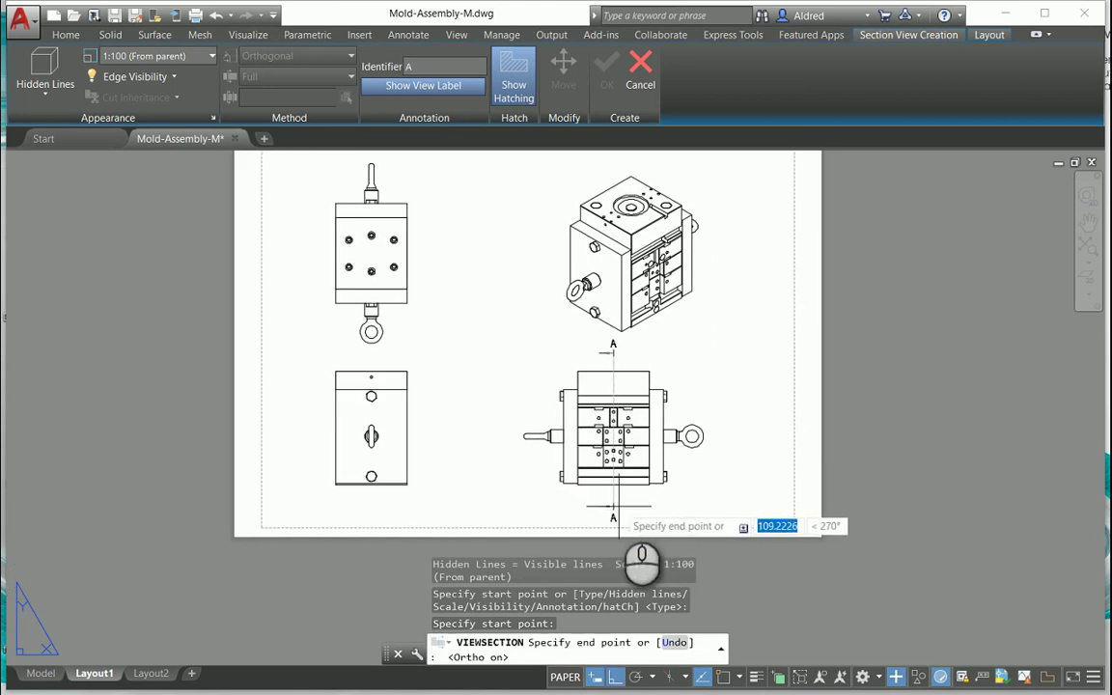
click(619, 516)
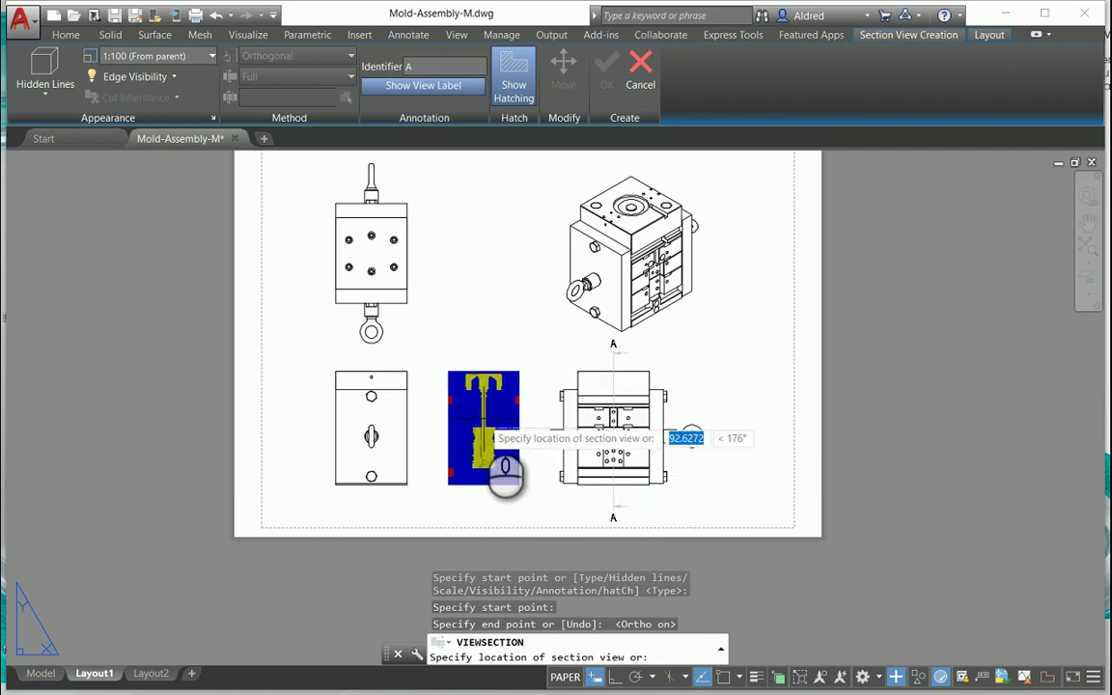
click(488, 429)
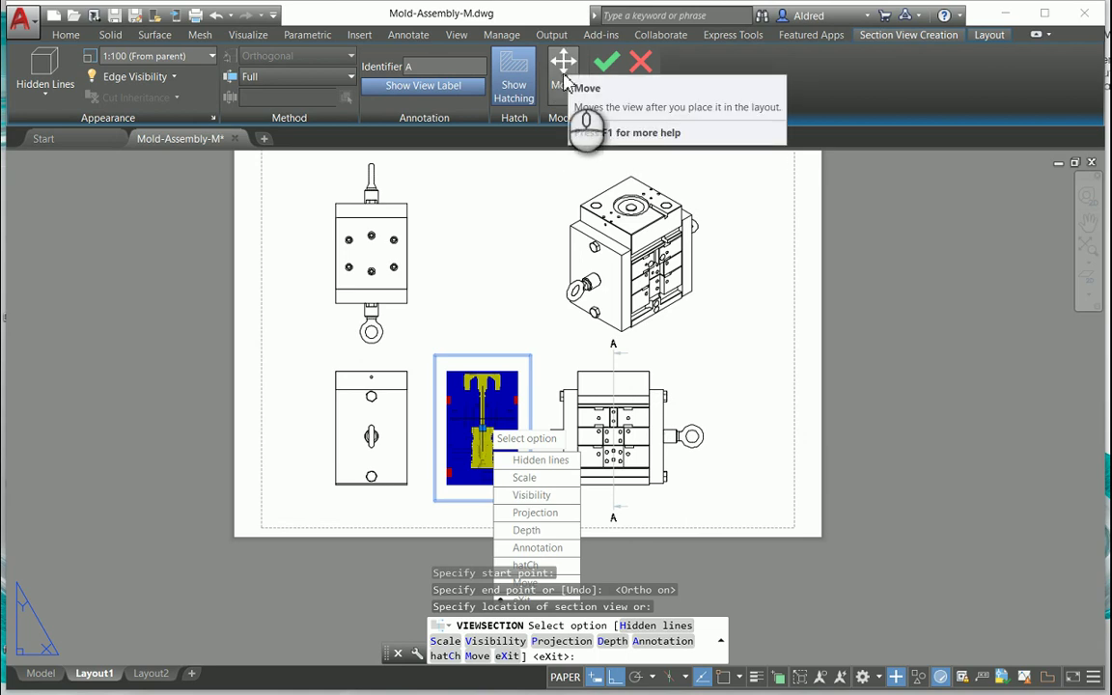
Create section view A-A
click(607, 85)
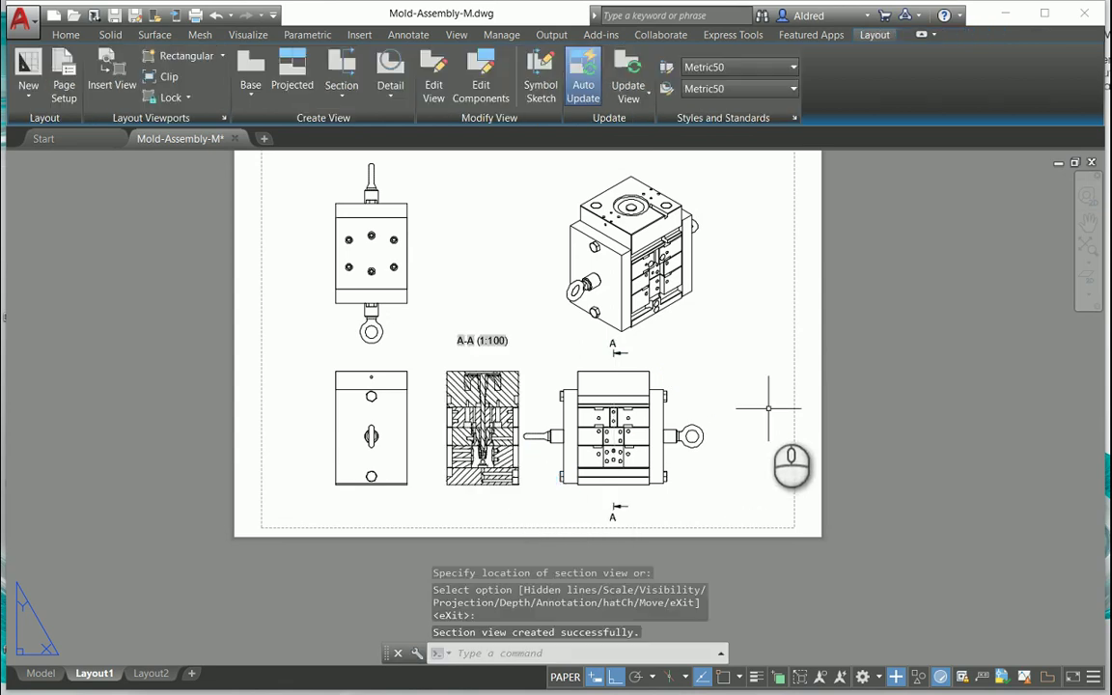
scroll(498, 421, up, 4)
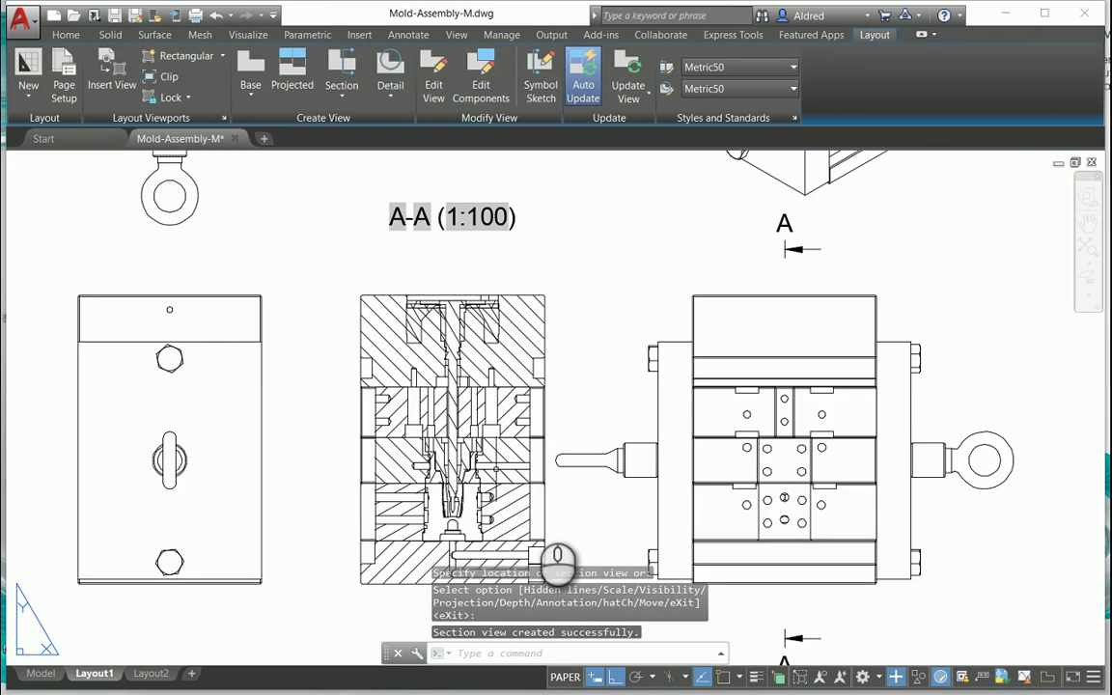
middle_drag(534, 508, 510, 466)
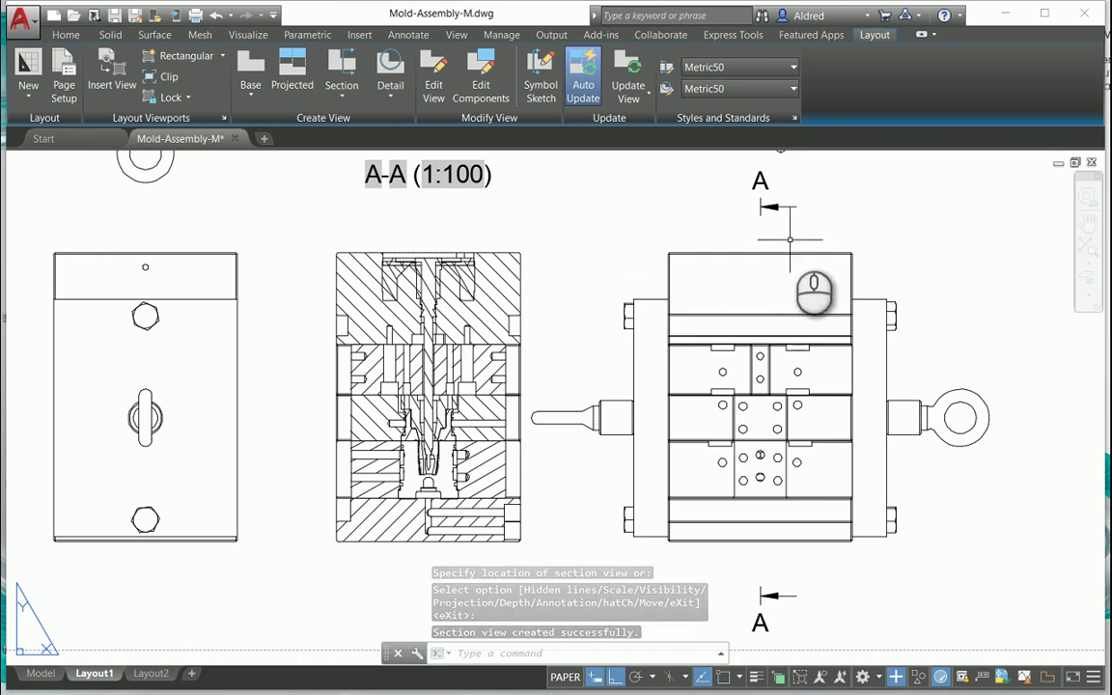
Shift the A-A cutting line's ends left and move the line through the mold's centre
click(790, 238)
click(758, 219)
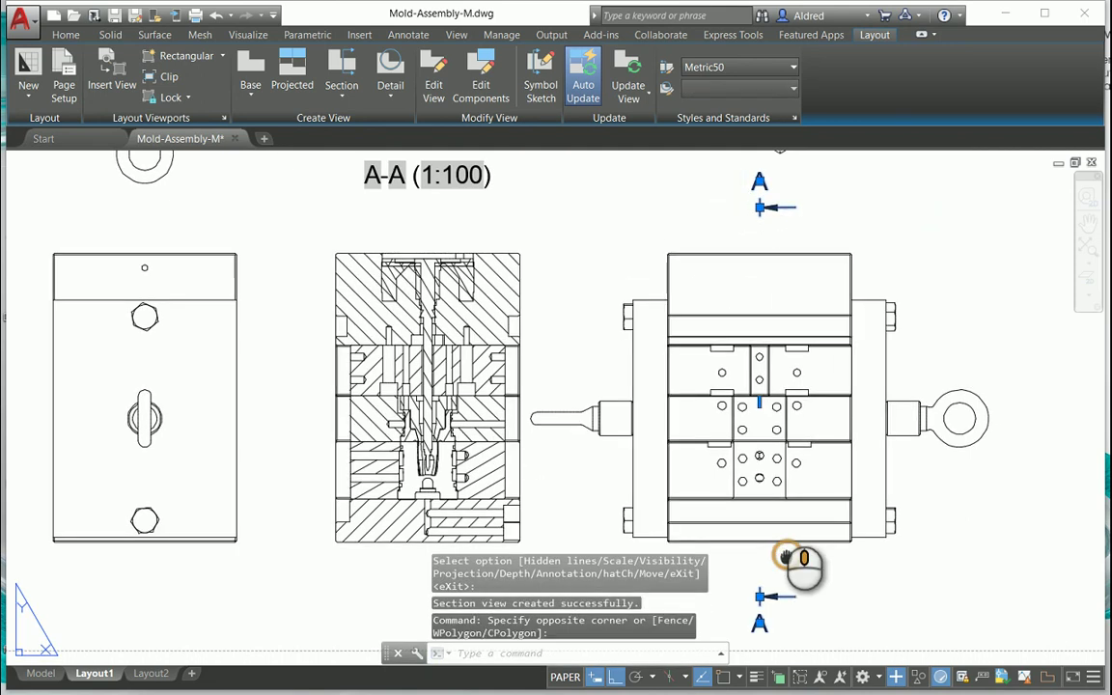
middle_drag(786, 557, 781, 507)
click(754, 544)
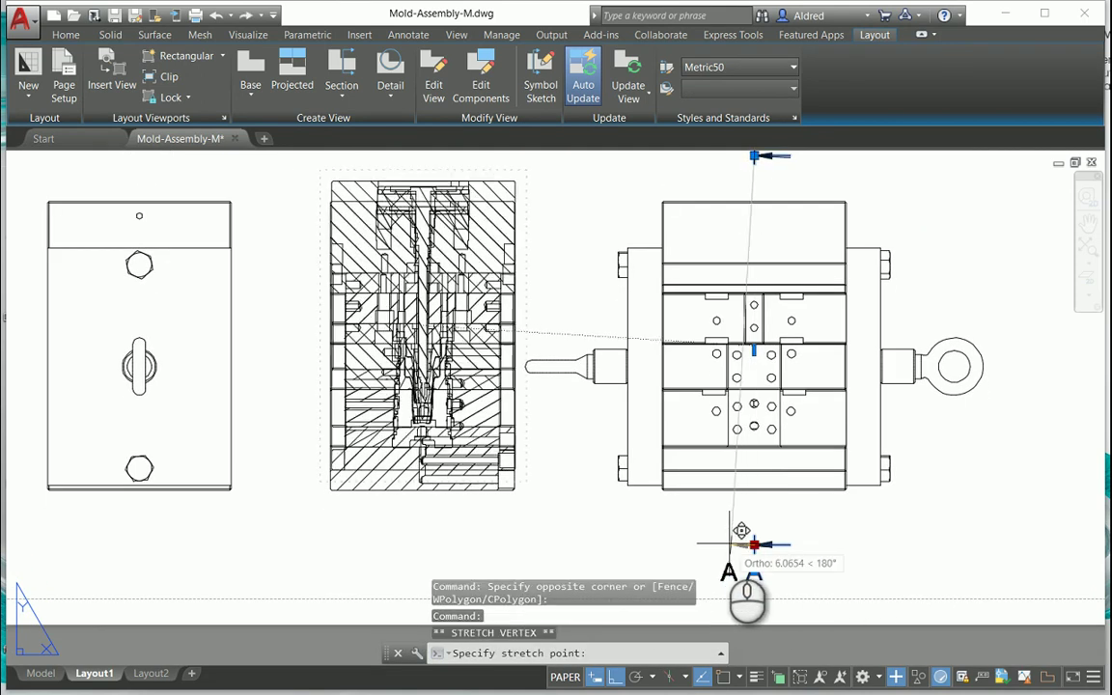
click(690, 545)
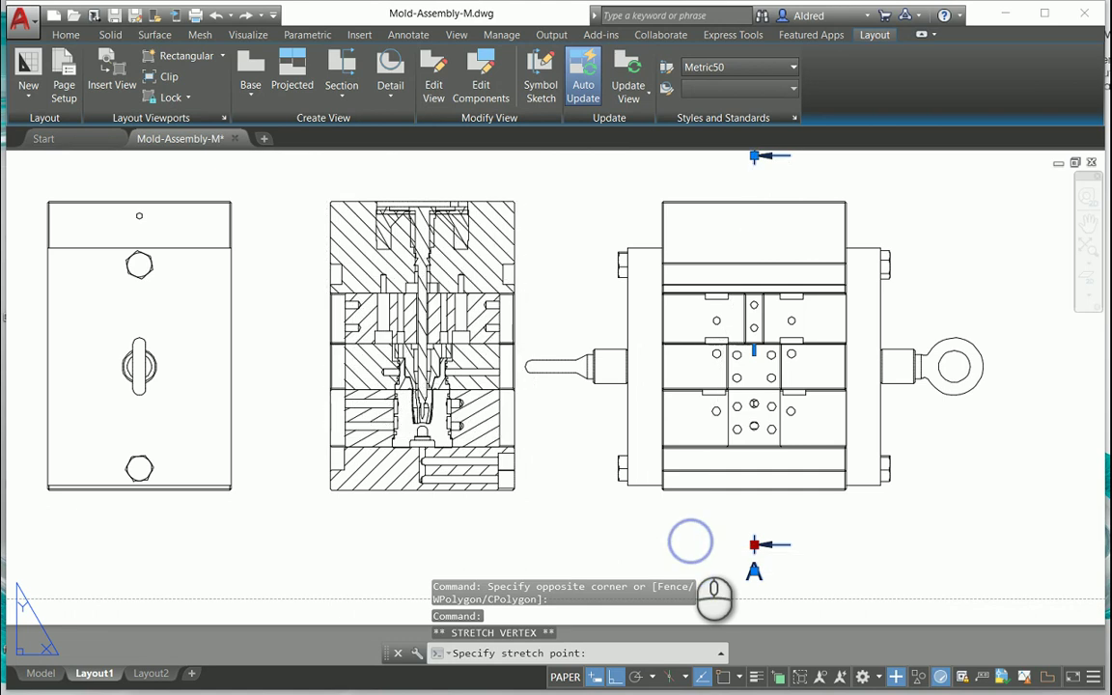
middle_drag(798, 256, 799, 299)
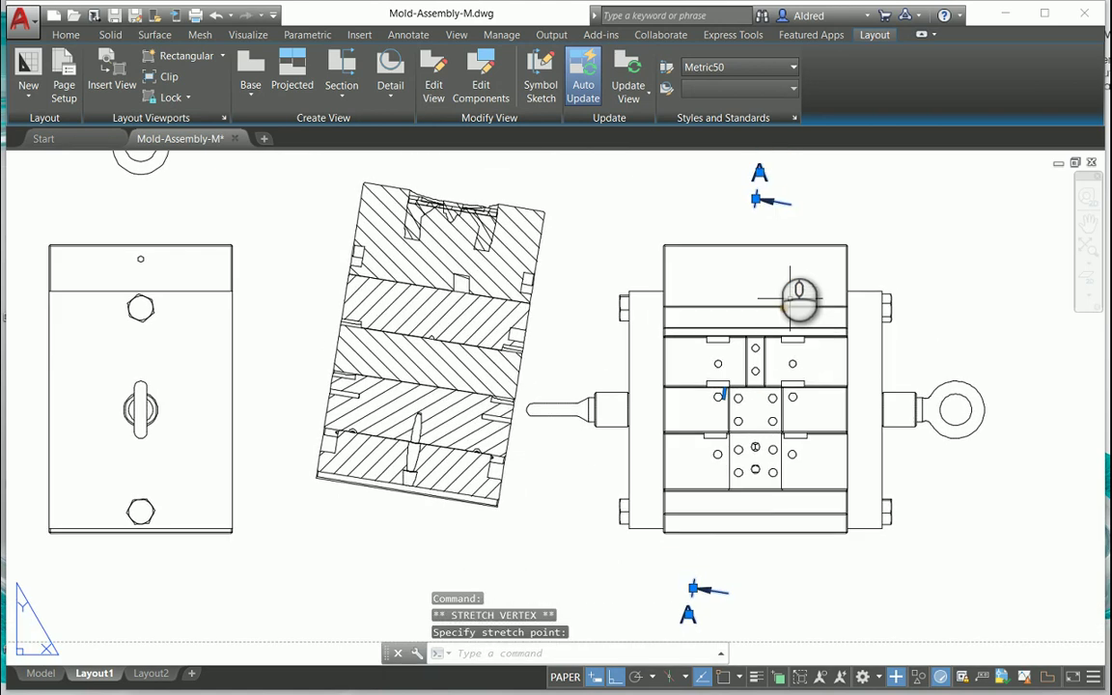
click(757, 200)
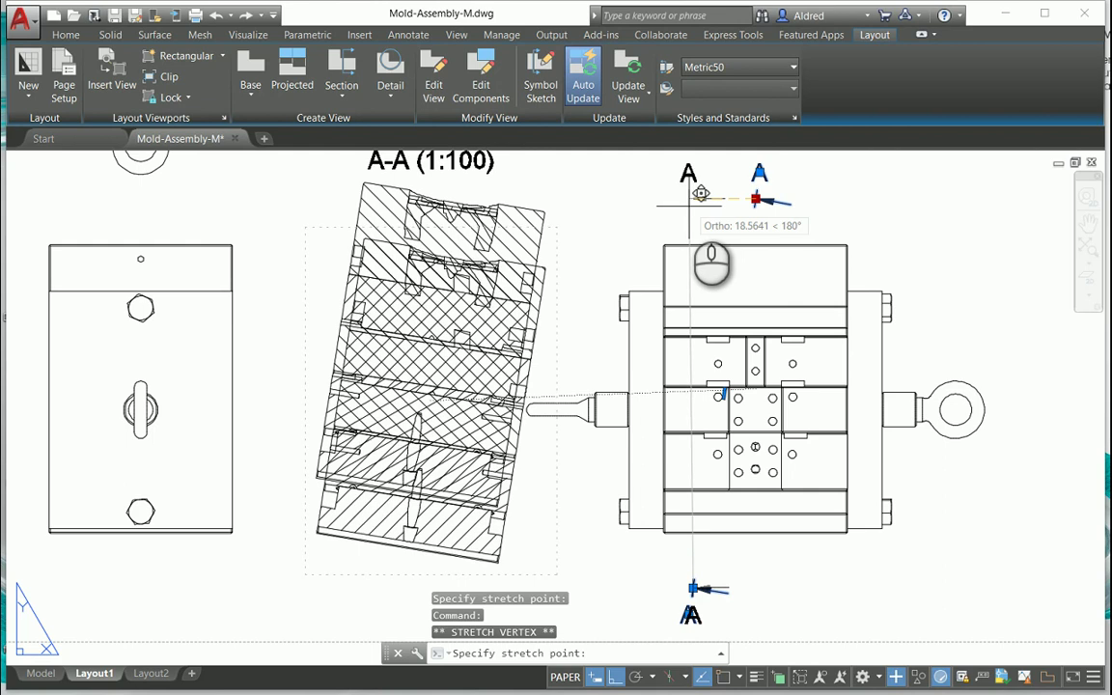
click(689, 199)
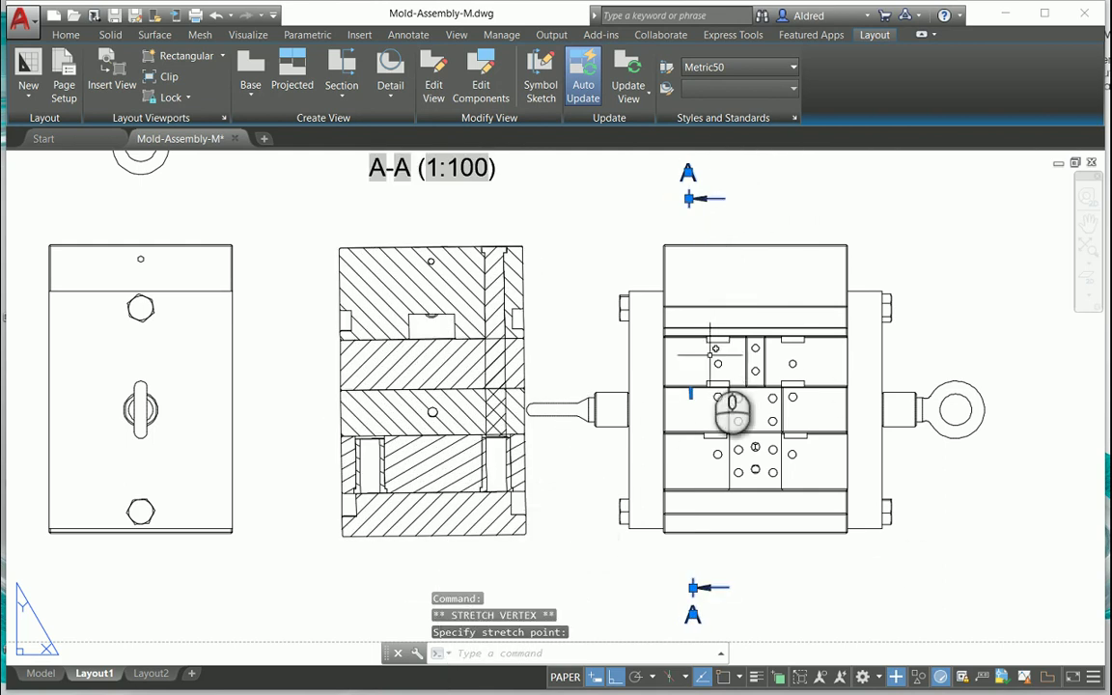
click(692, 390)
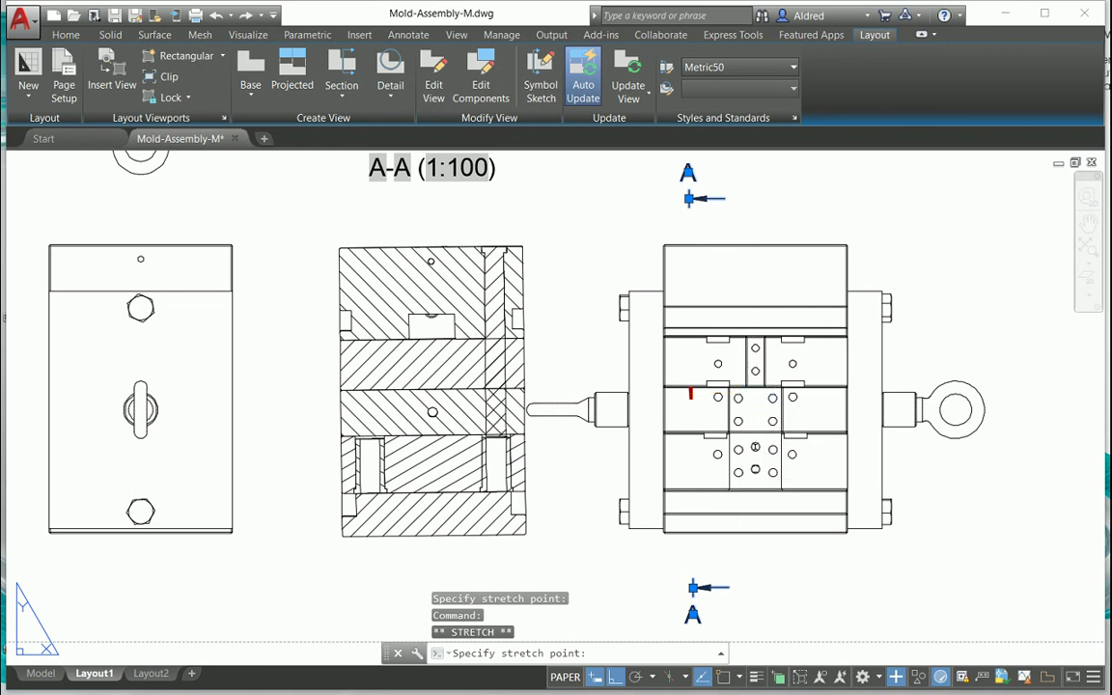
click(756, 319)
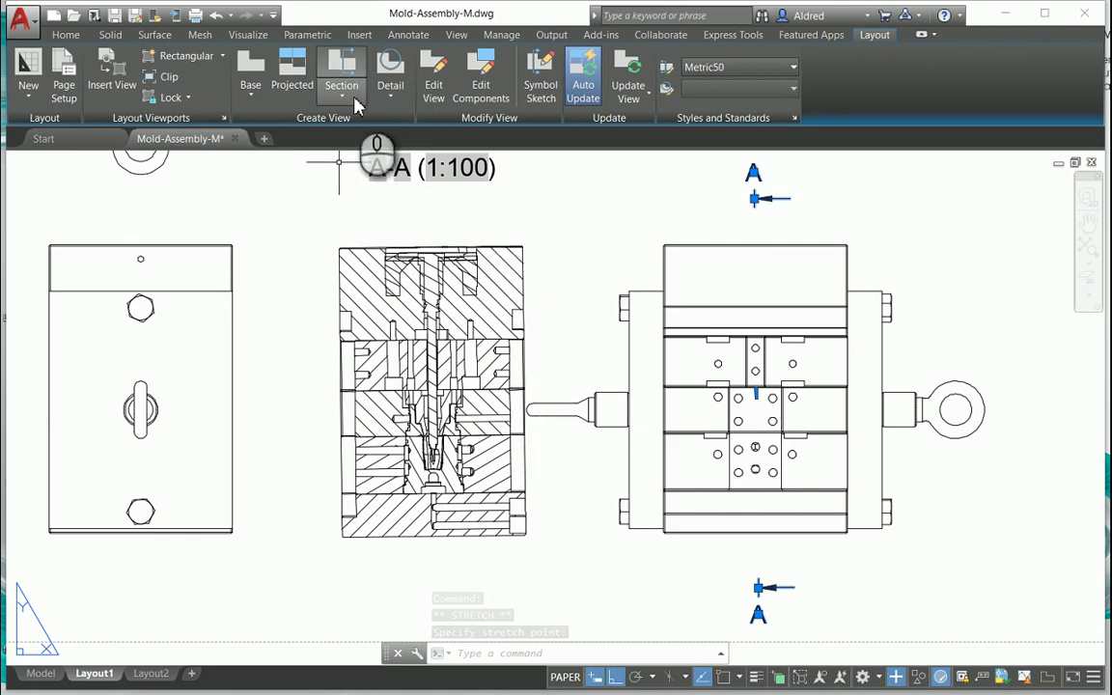
Draw circular detail boundary B on section A-A around the sprue area near its top
click(390, 89)
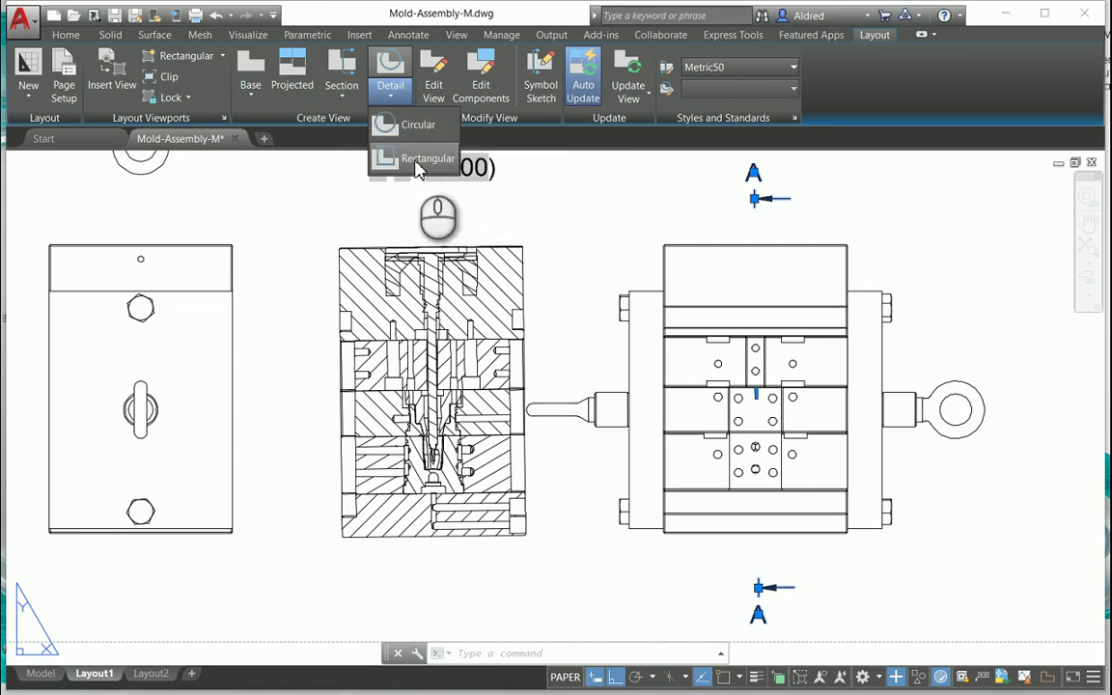
click(418, 125)
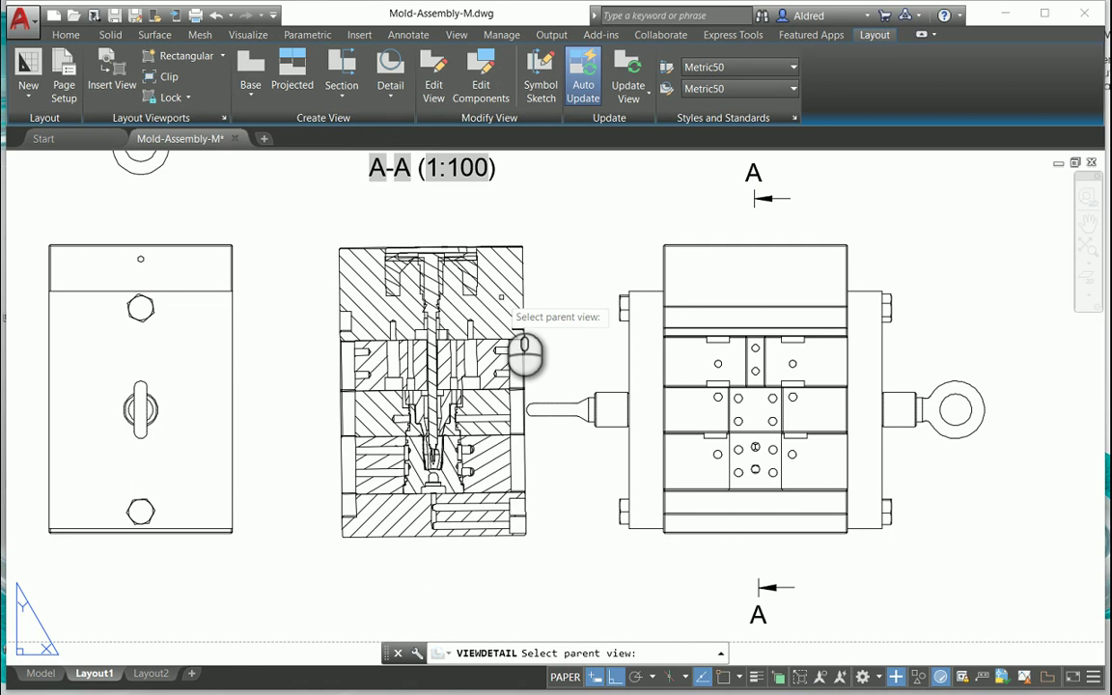
click(500, 297)
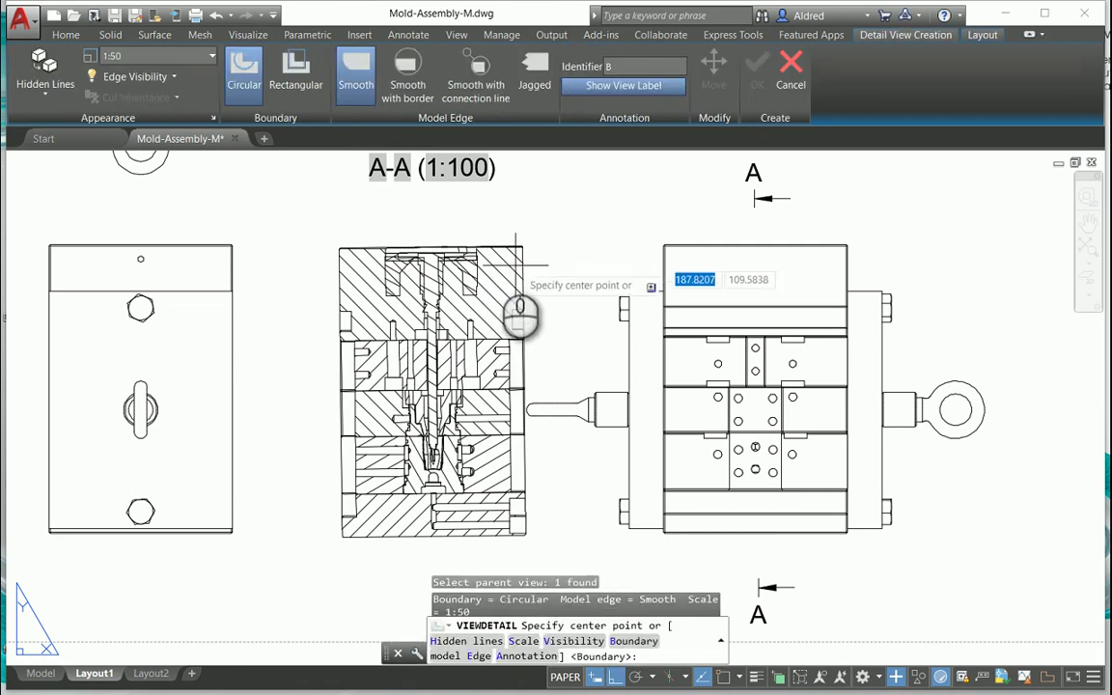
scroll(478, 259, up, 3)
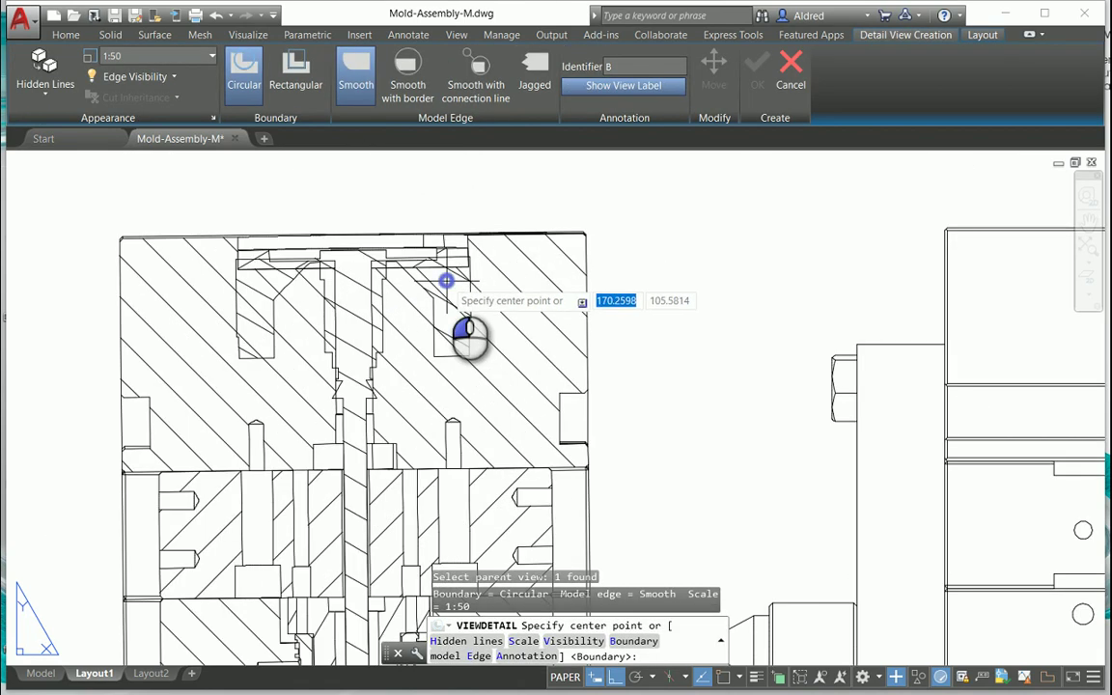
click(447, 280)
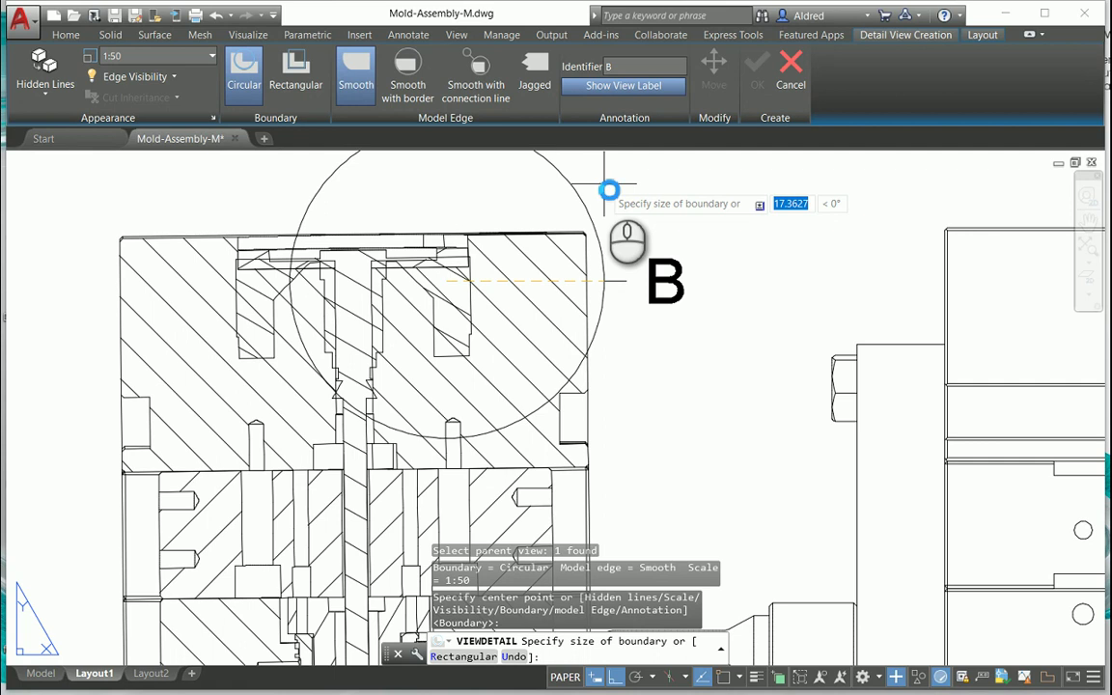
click(603, 183)
scroll(582, 329, down, 5)
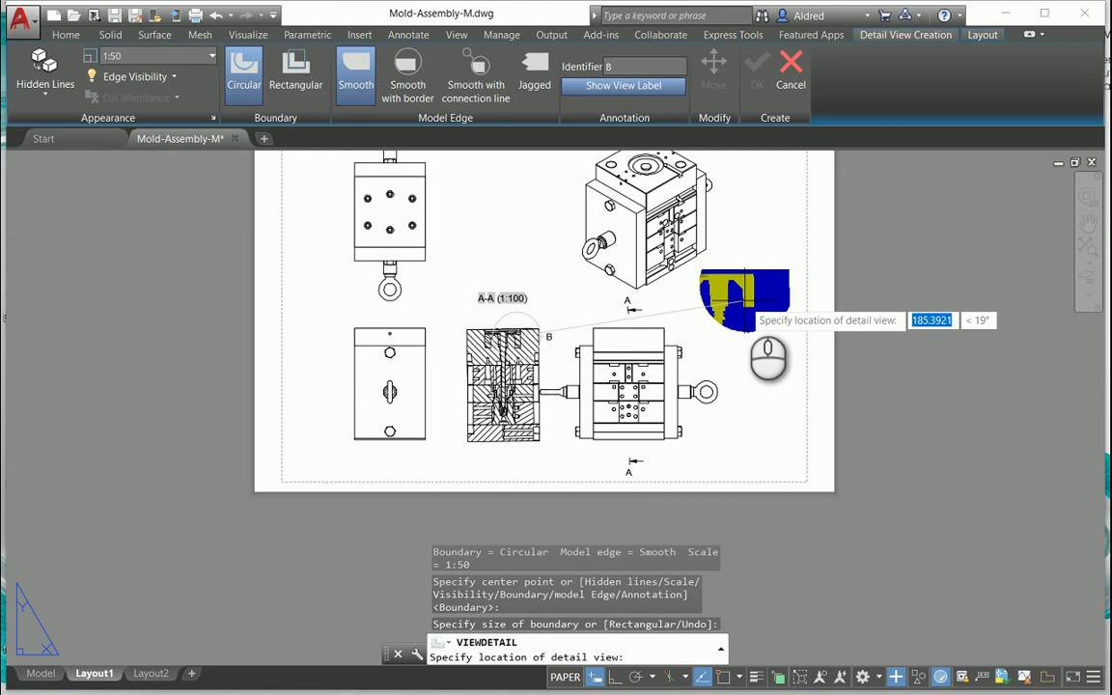
Place 1:50 detail view B above section A-A with a smooth edge and connection line
click(410, 78)
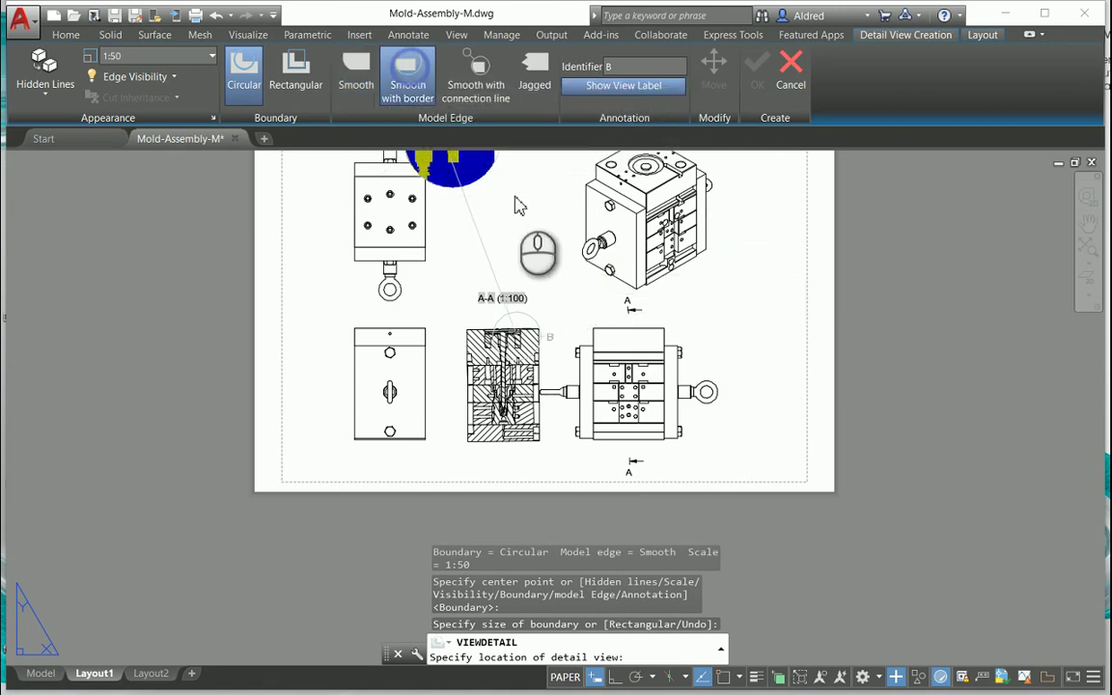
click(477, 77)
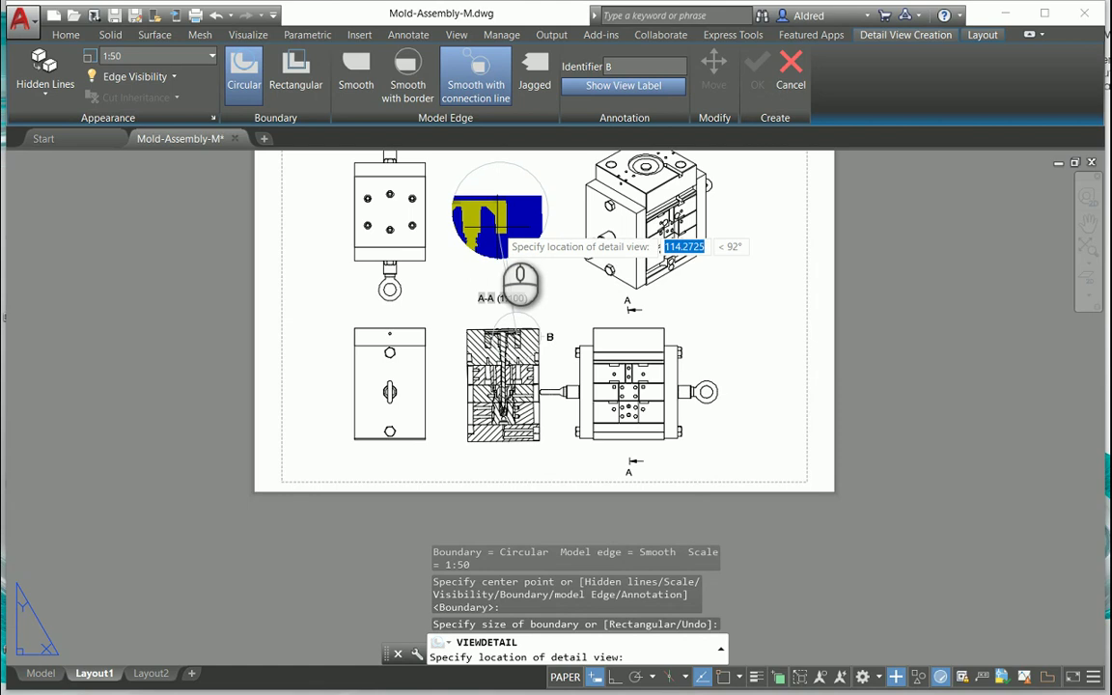
click(537, 85)
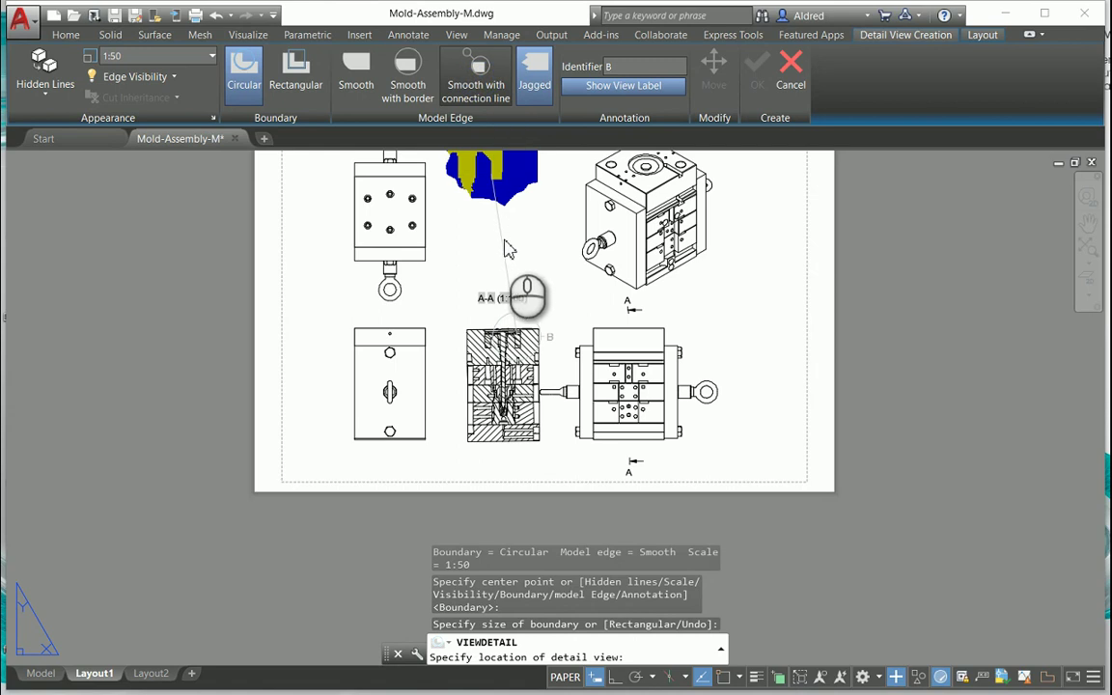
key(ctrl+z)
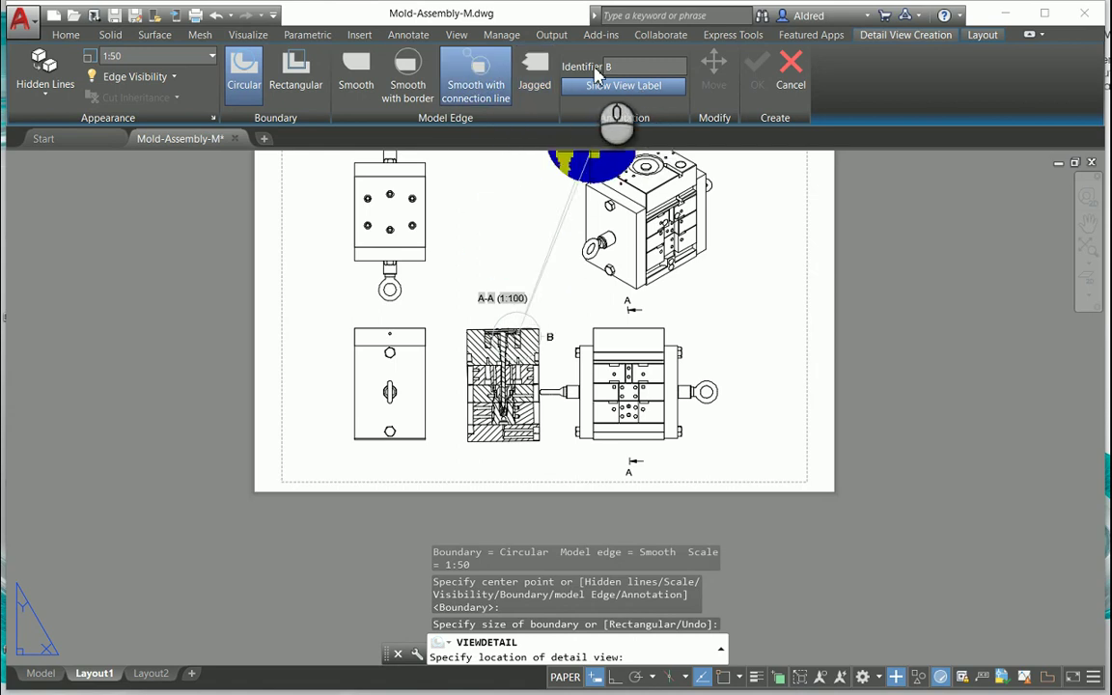
click(504, 225)
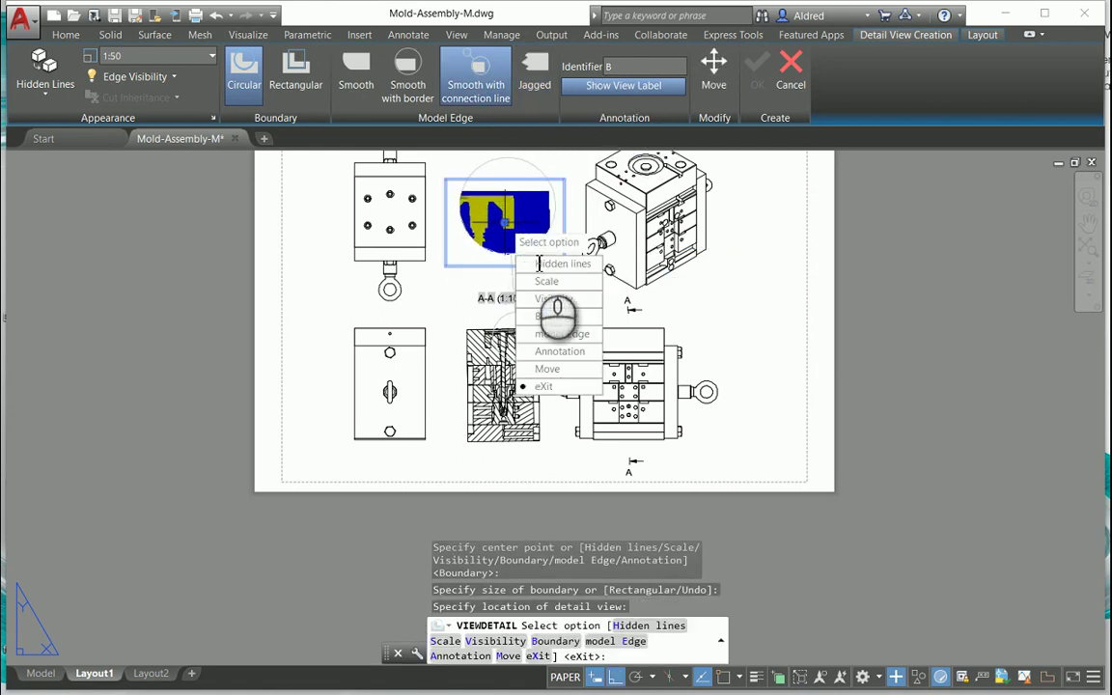
right_click(499, 235)
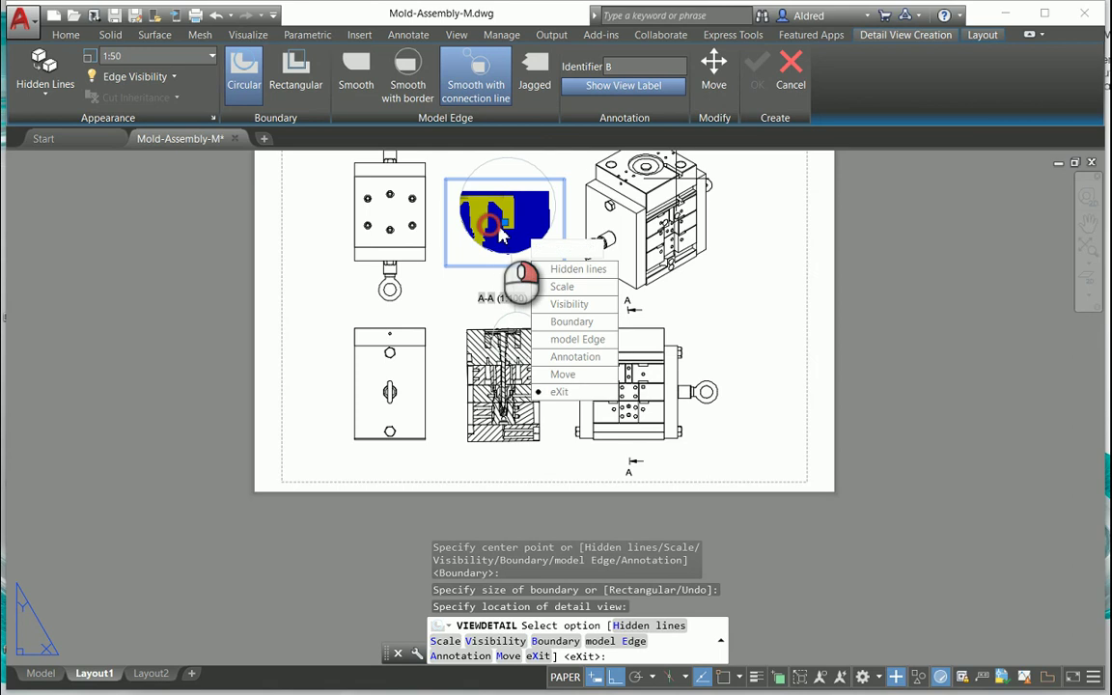
right_click(521, 232)
click(541, 233)
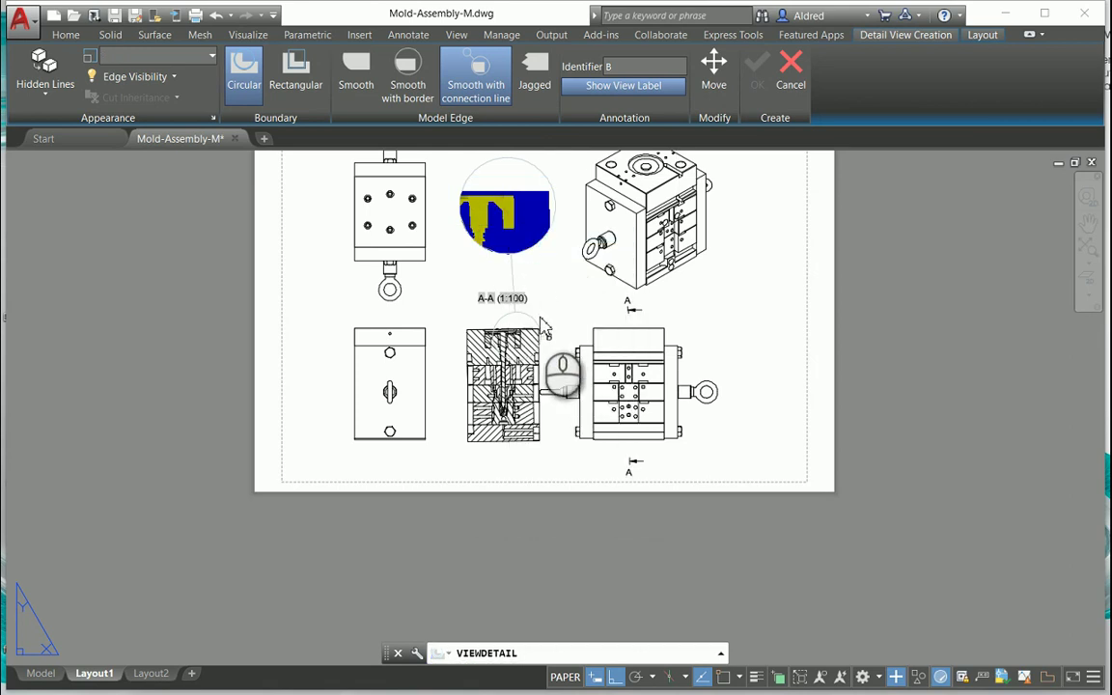
Drag the detail B boundary circle's size grip inward to a smaller radius
scroll(533, 290, down, 4)
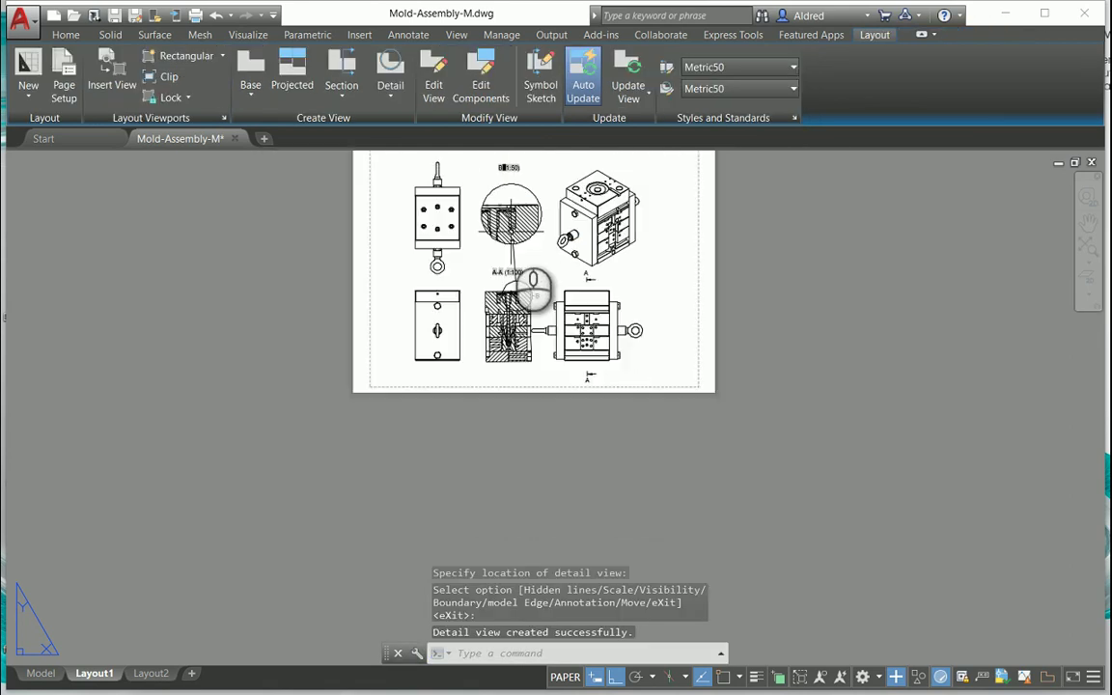
scroll(533, 289, up, 6)
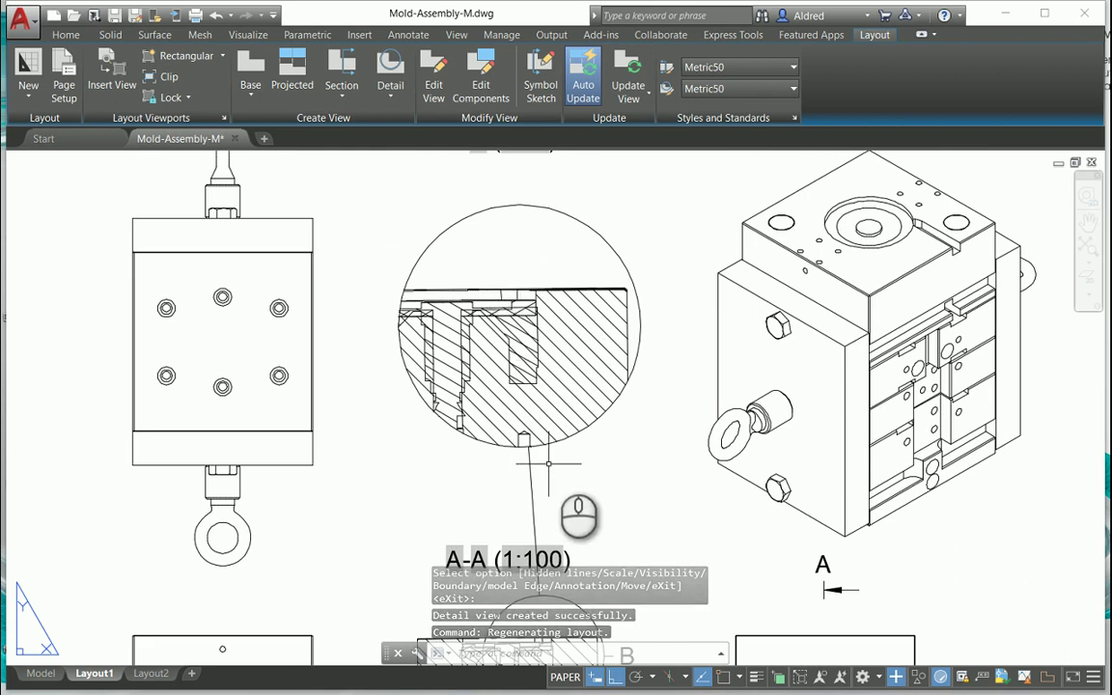
middle_drag(571, 461, 584, 481)
scroll(585, 481, down, 2)
click(579, 488)
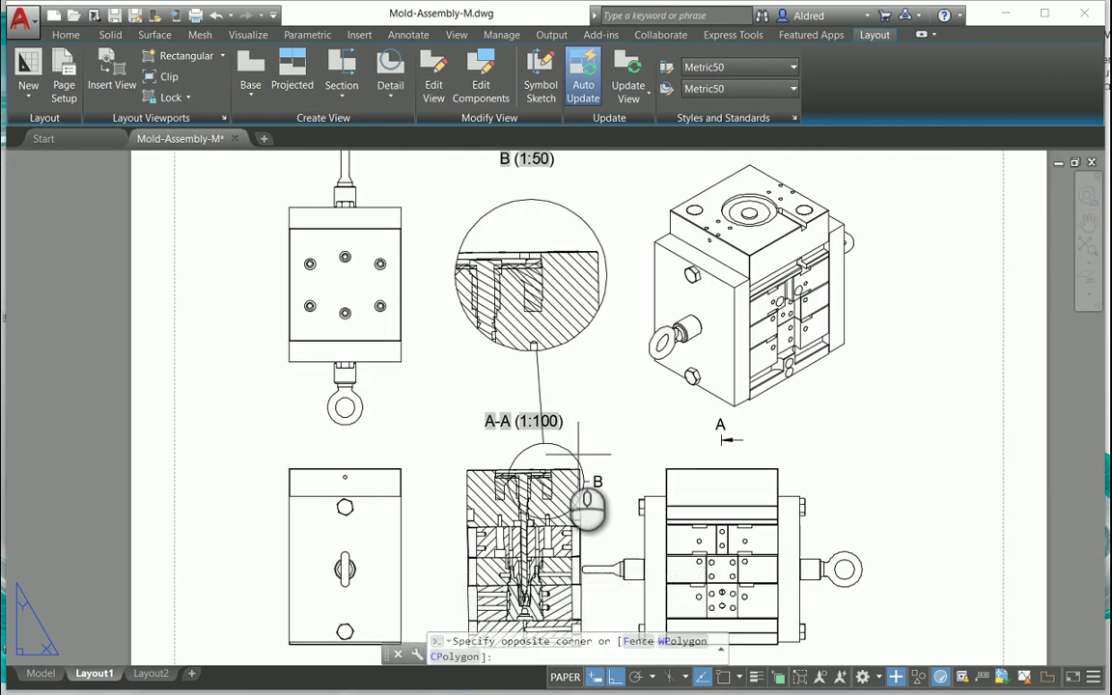
click(559, 449)
click(581, 478)
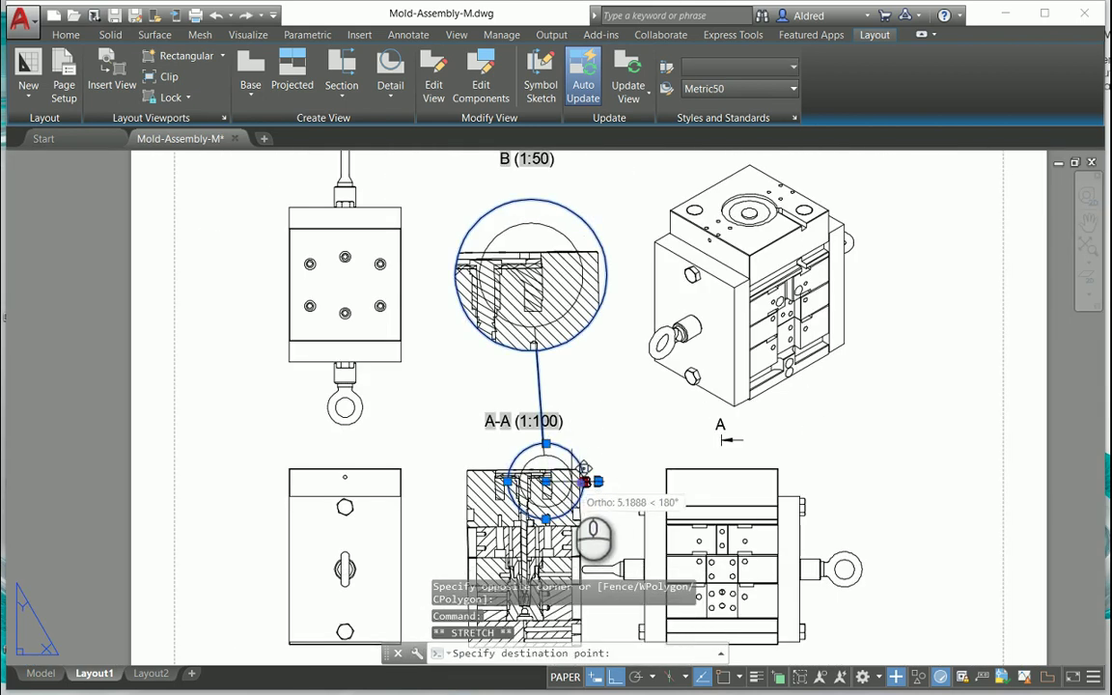
click(568, 482)
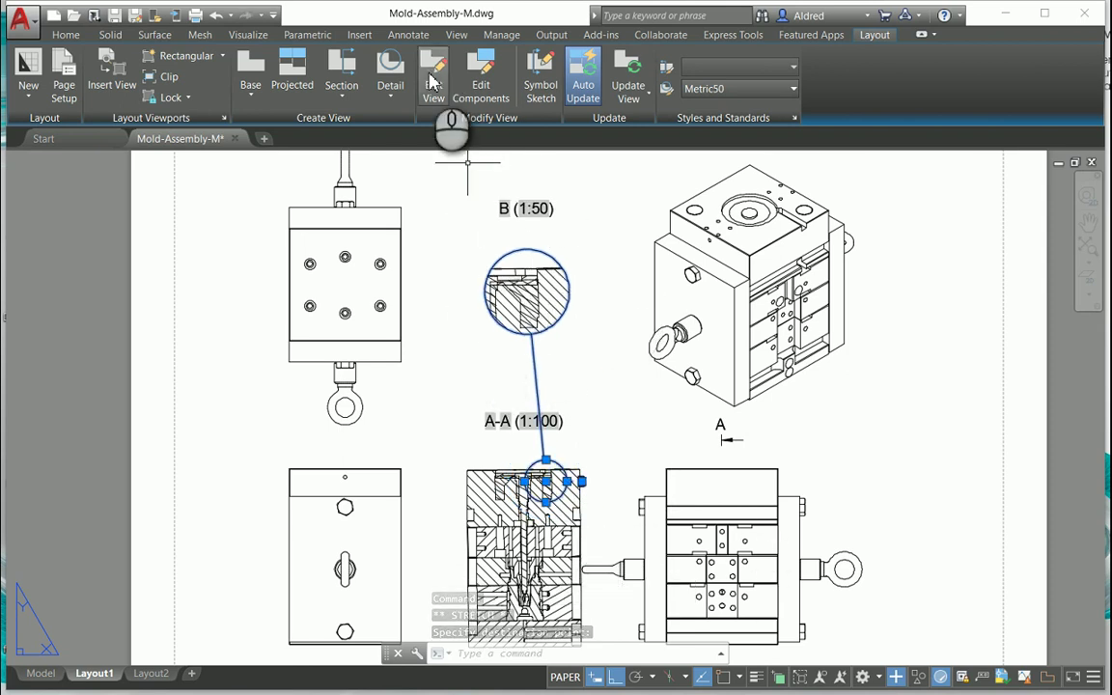
Set the isometric view to Shaded with visible lines, keeping the 1:100 (From parent) scale
click(435, 79)
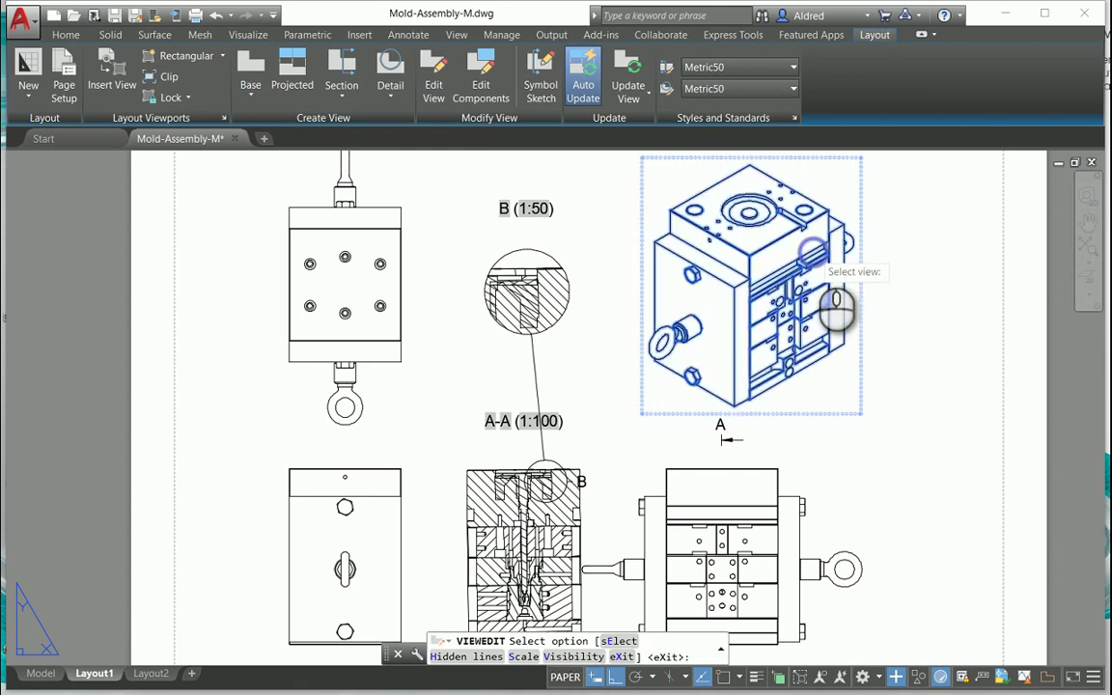
click(831, 333)
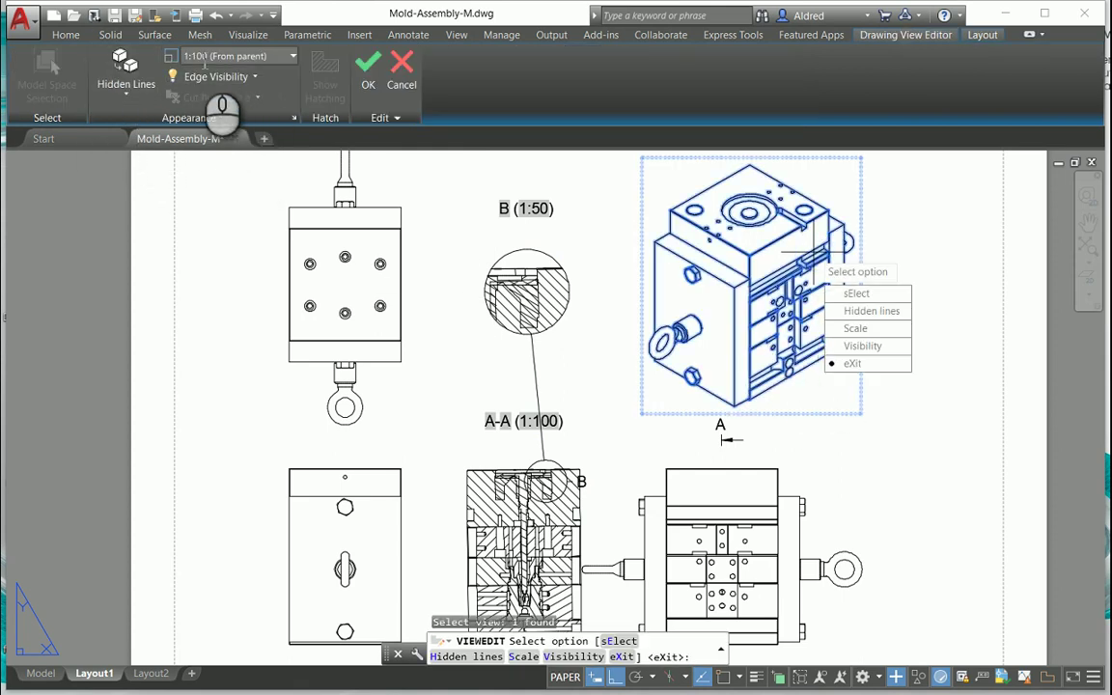
click(294, 58)
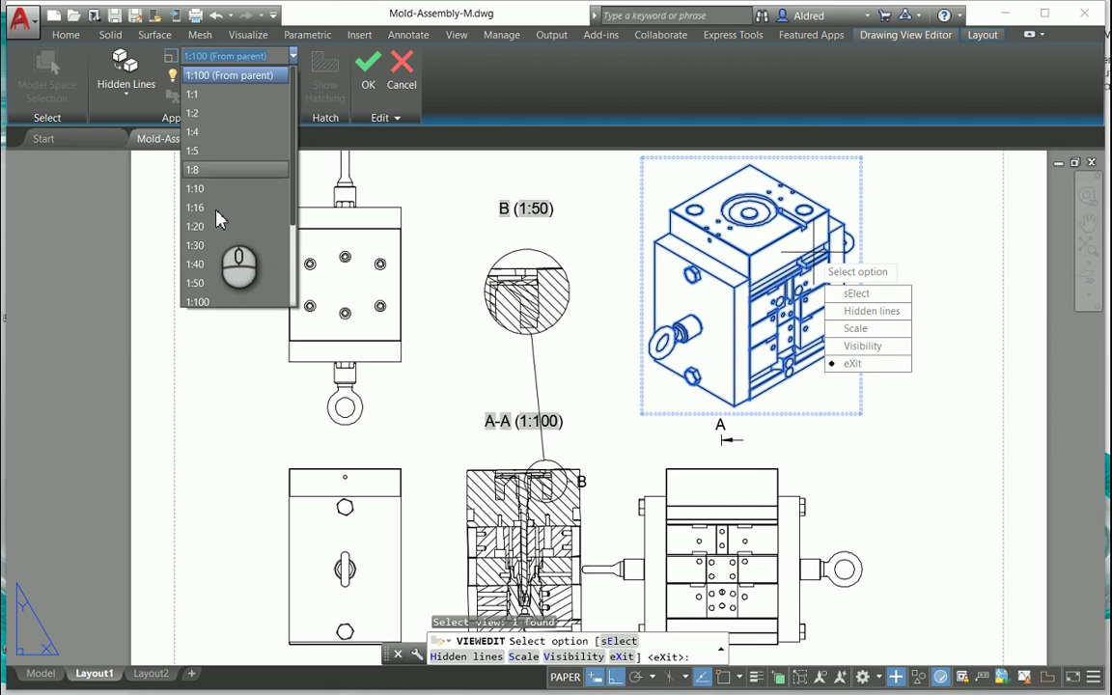
click(207, 282)
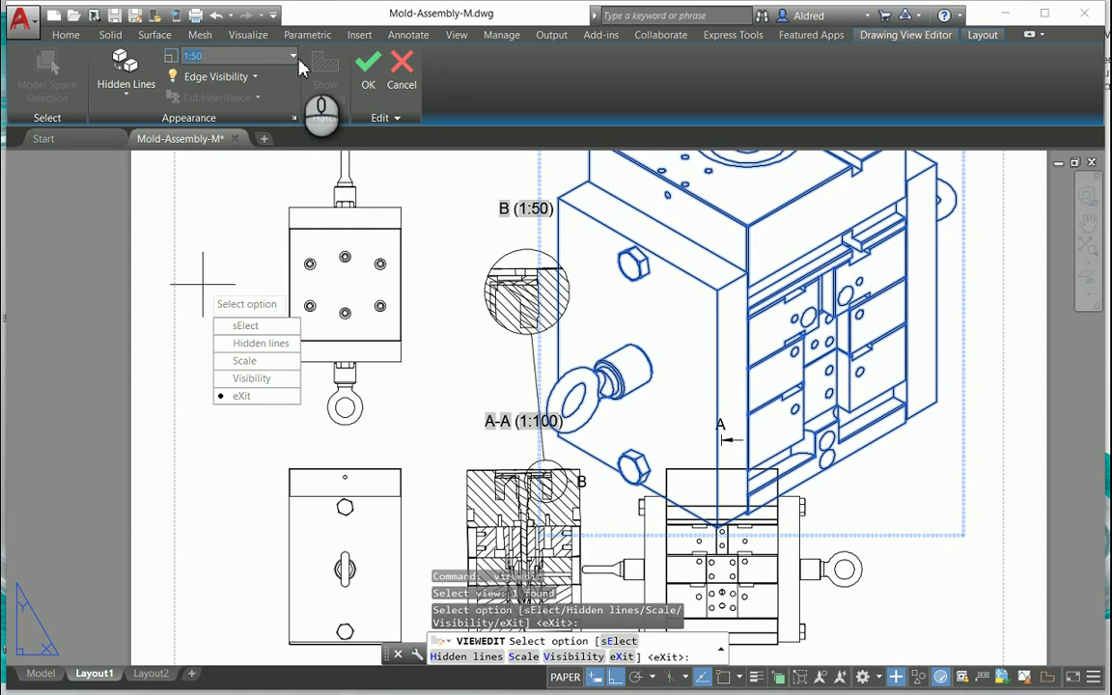
click(246, 55)
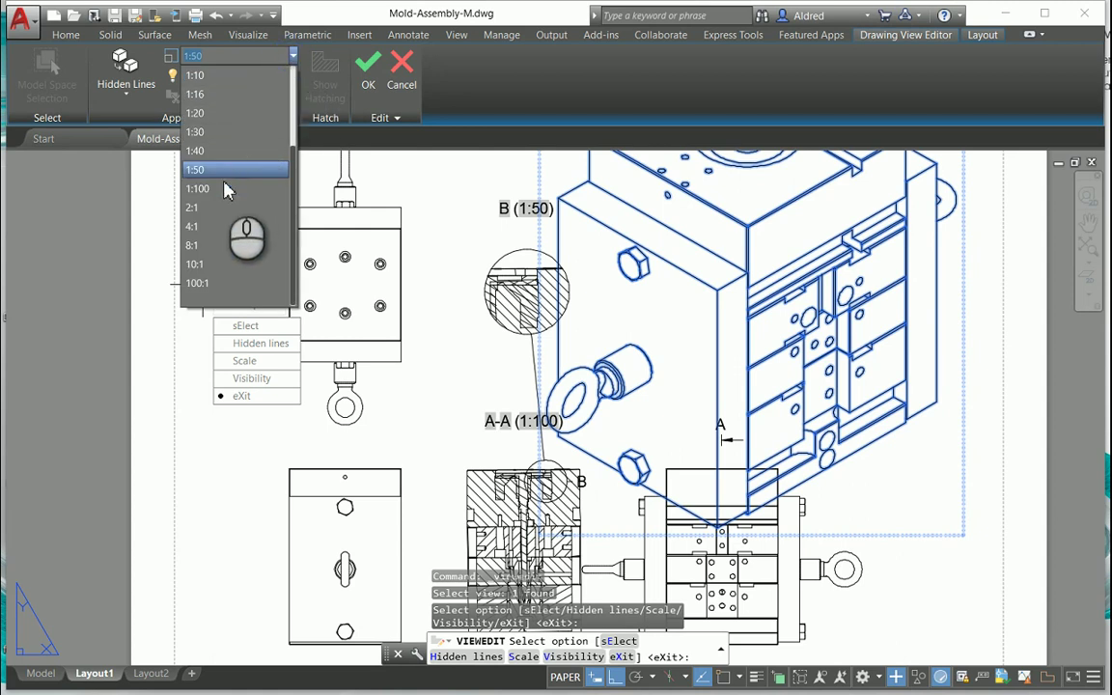
scroll(225, 190, up, 3)
click(229, 78)
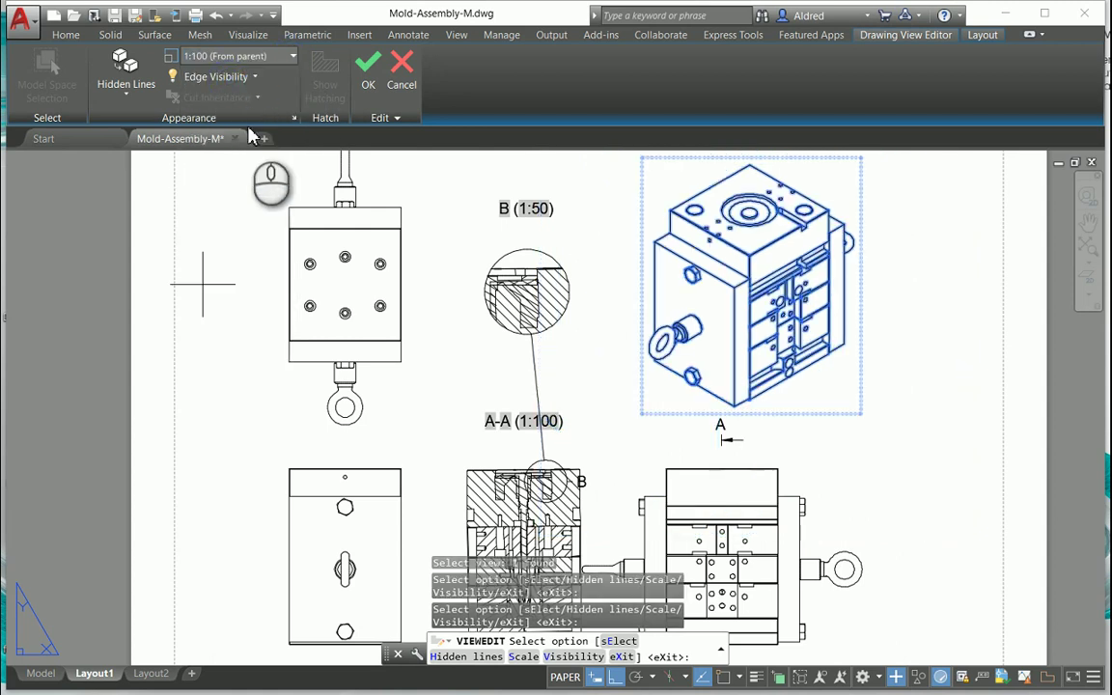
click(126, 77)
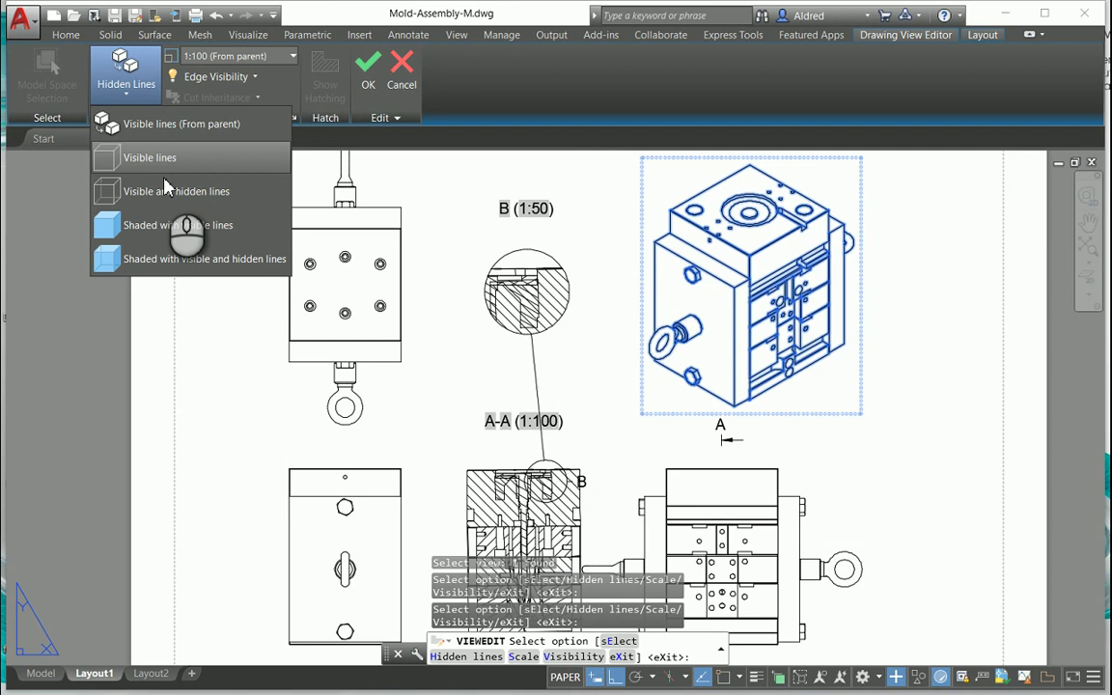
click(159, 226)
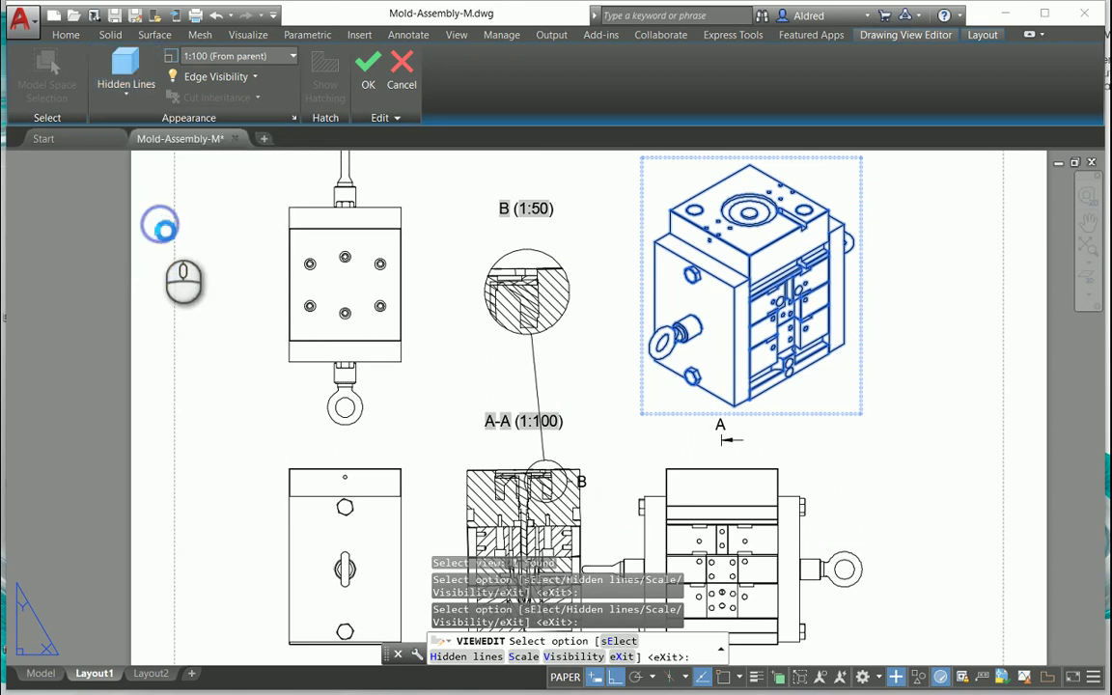
click(770, 355)
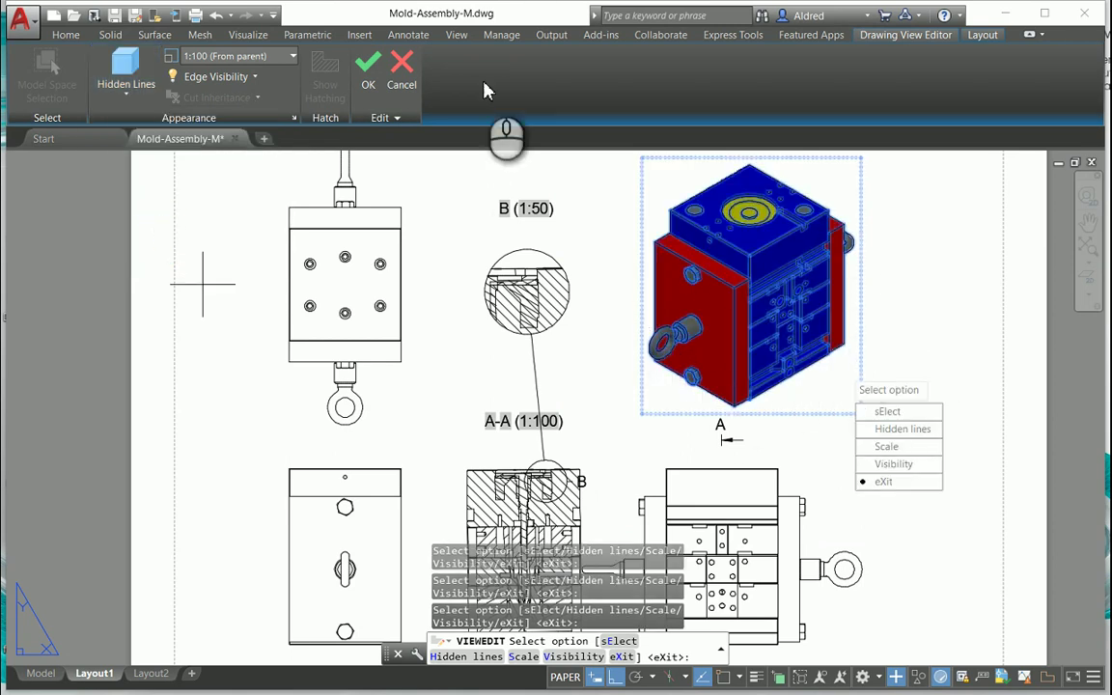
click(371, 74)
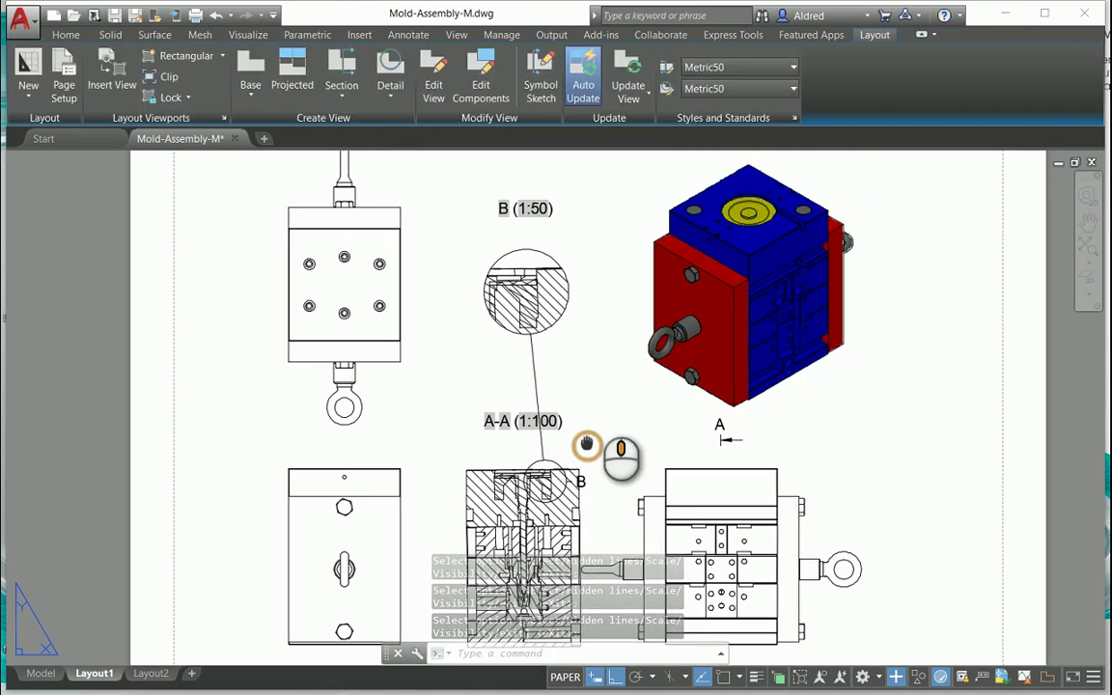
Select the right-hand side view and shift it horizontally to the right
middle_drag(605, 433, 698, 350)
scroll(635, 354, down, 1)
scroll(772, 289, down, 2)
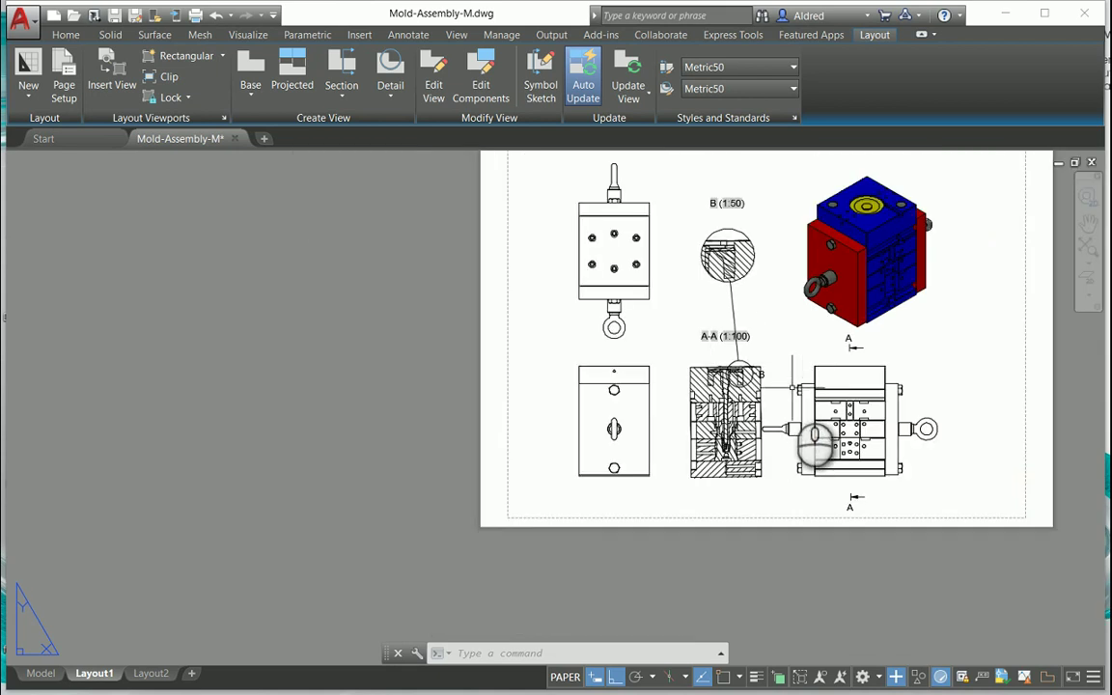
click(852, 391)
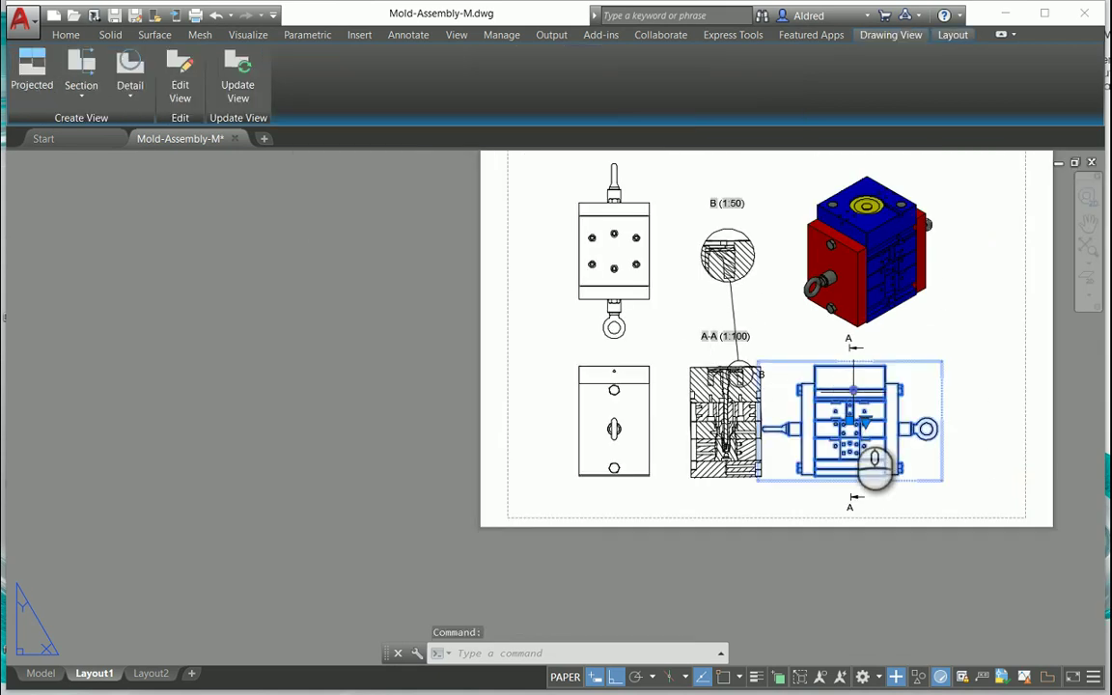
click(866, 423)
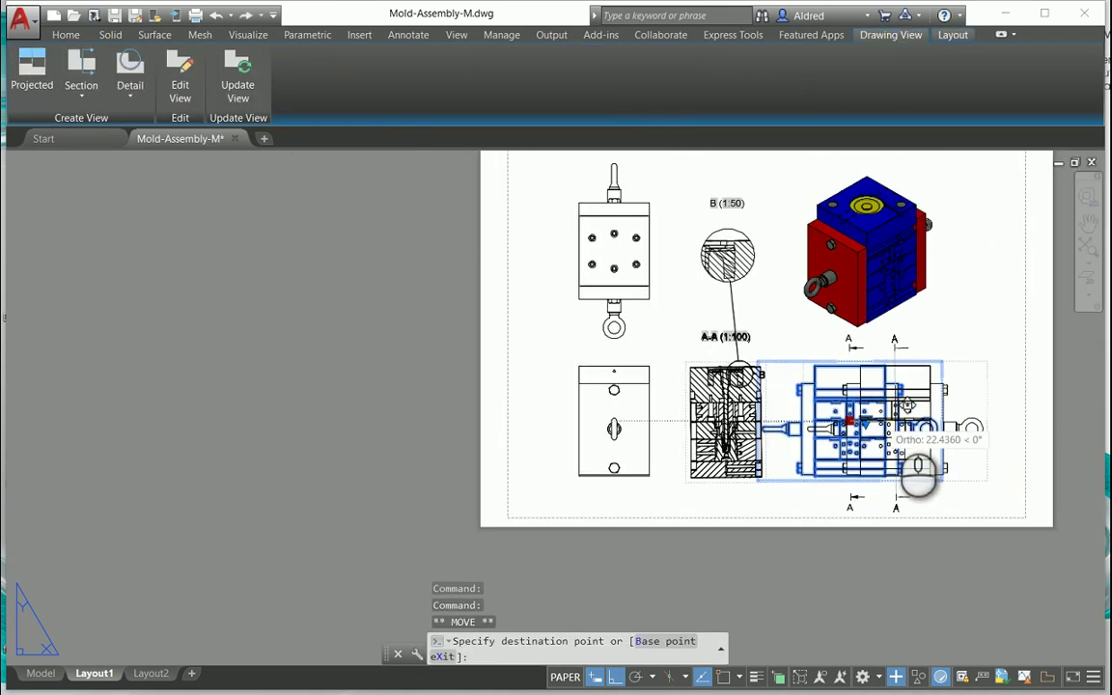